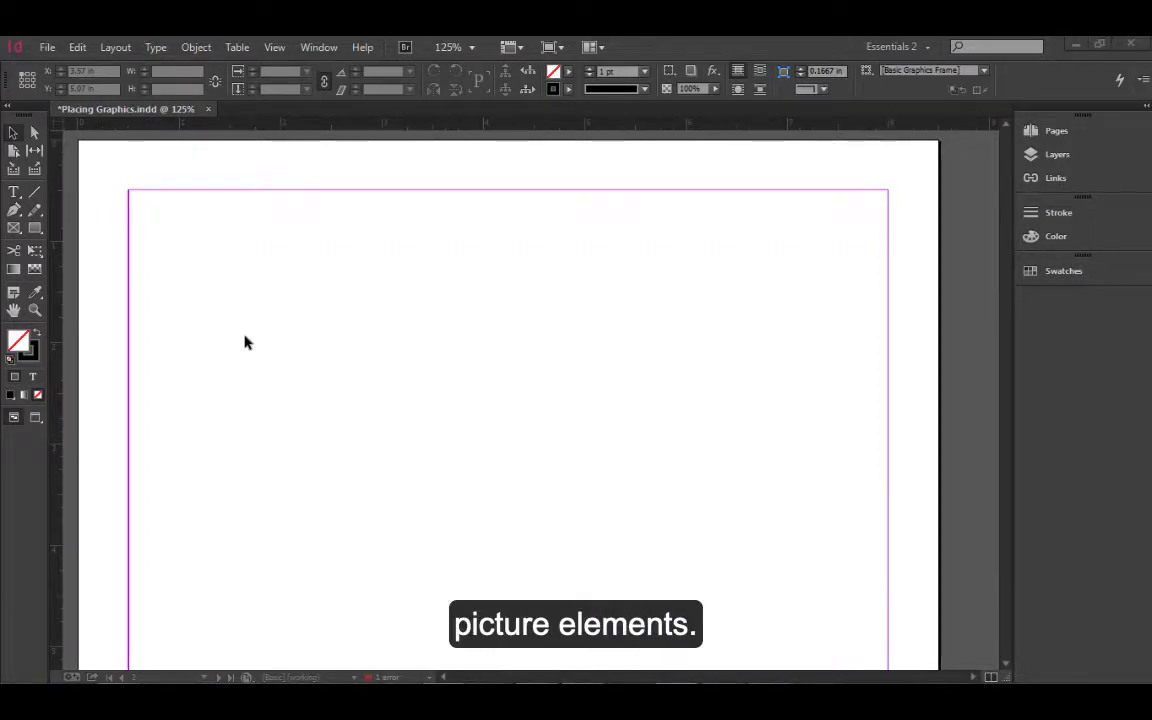
{"action": "left_click", "coordinate": [48, 46]}
{"action": "left_click", "coordinate": [80, 303]}
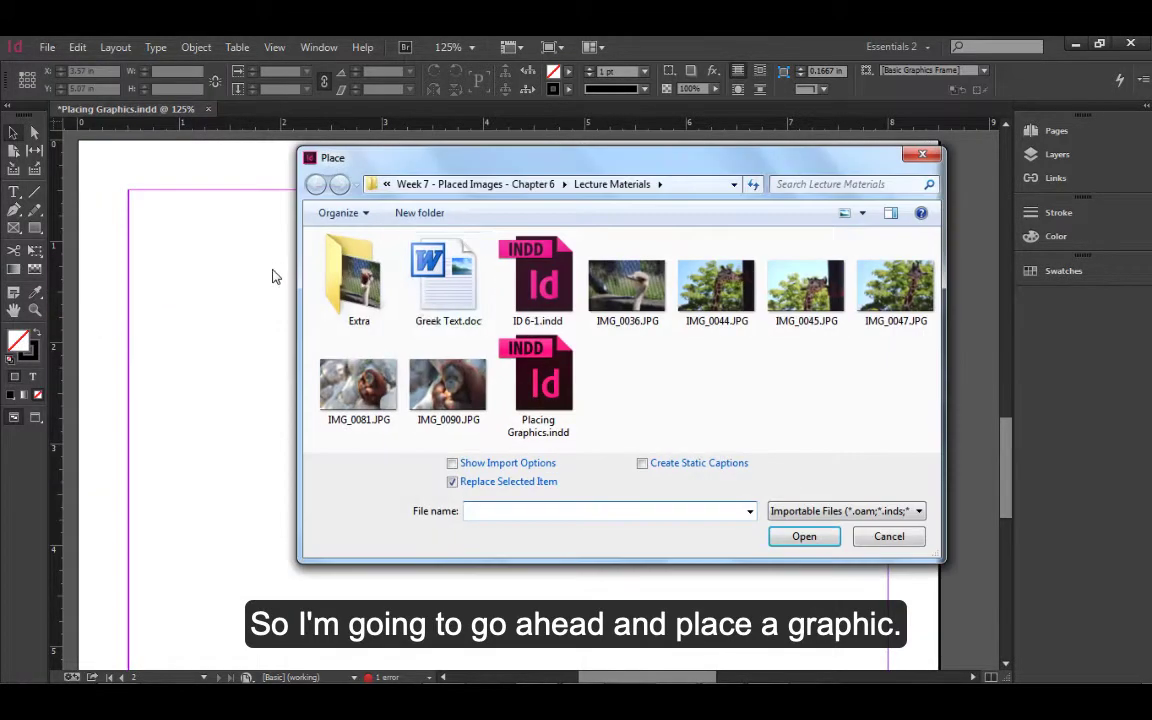
{"action": "left_click", "coordinate": [452, 416]}
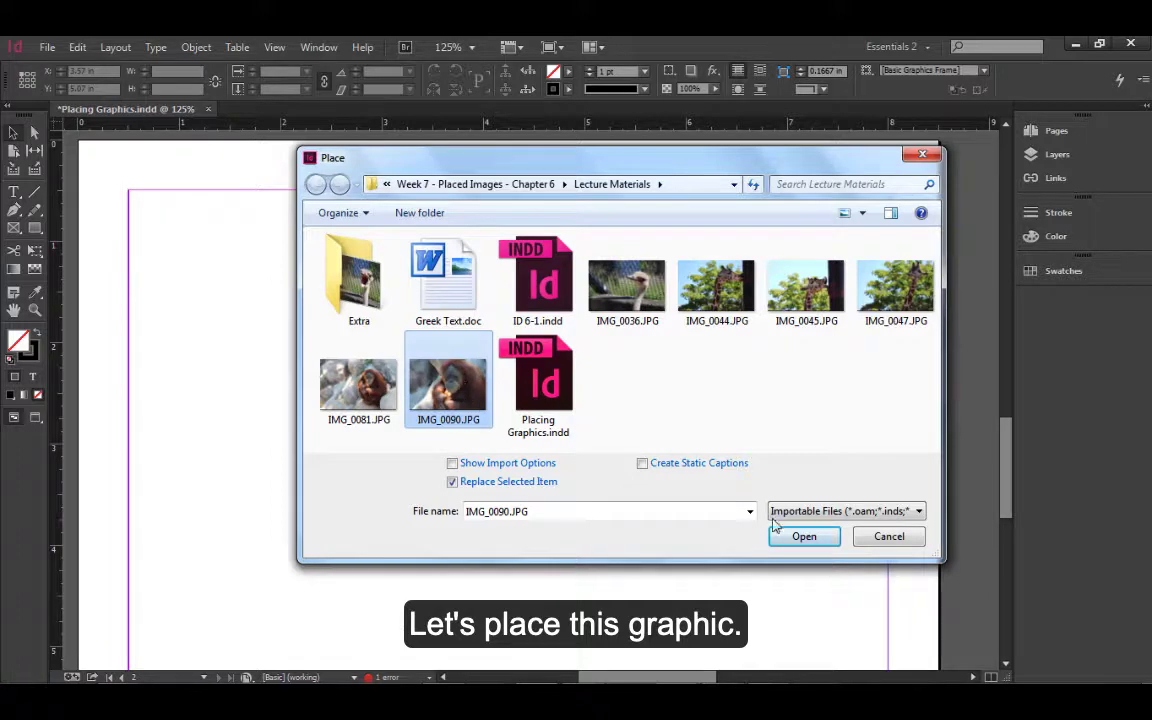
{"action": "left_click", "coordinate": [801, 537]}
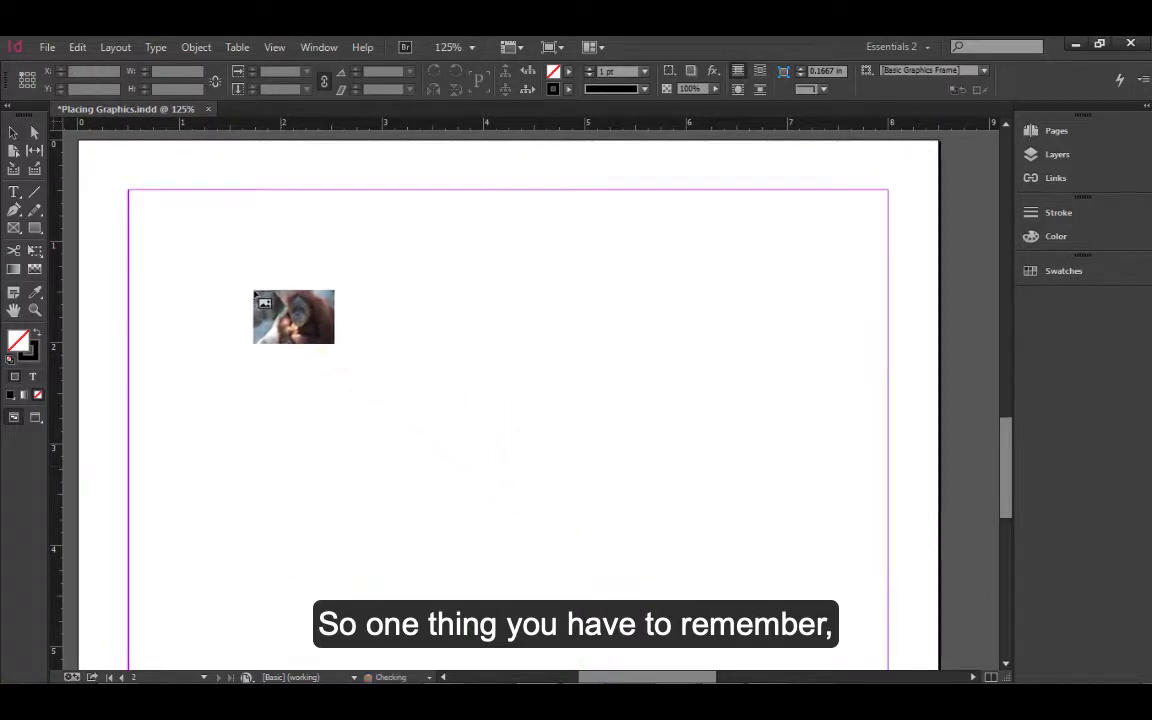
{"action": "left_click", "coordinate": [215, 231]}
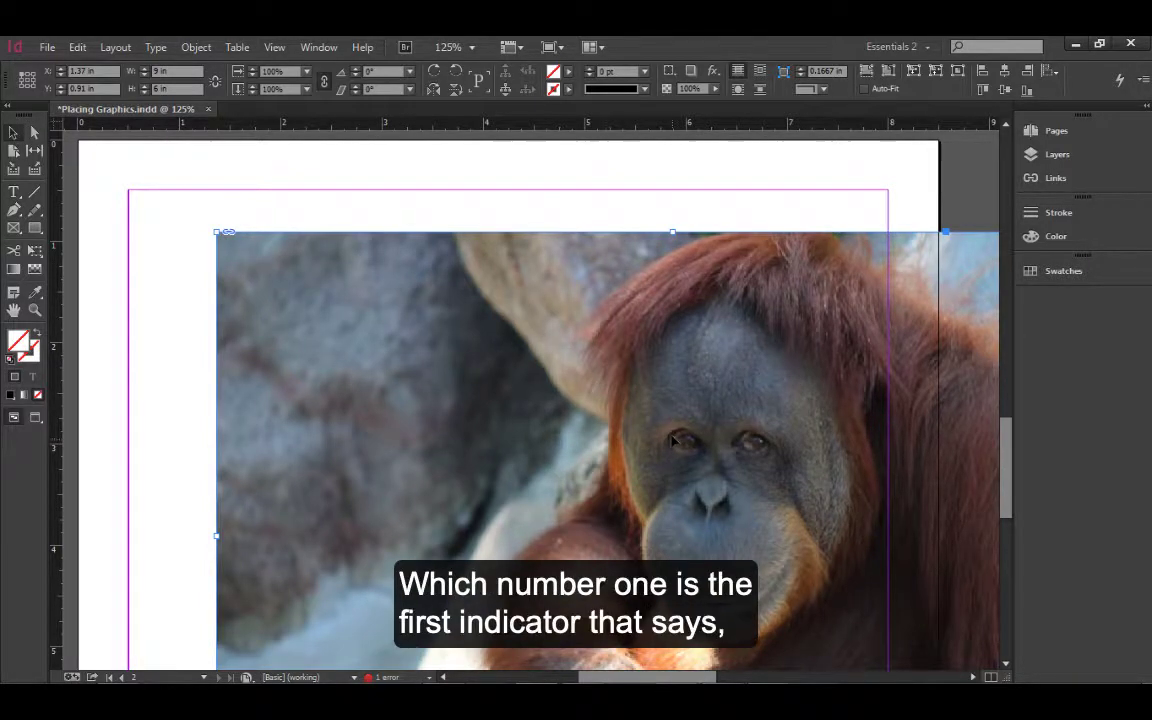
{"action": "mouse_move", "coordinate": [694, 445]}
{"action": "left_mouse_down"}
{"action": "mouse_move", "coordinate": [643, 453]}
{"action": "mouse_move", "coordinate": [501, 437]}
{"action": "mouse_move", "coordinate": [710, 428]}
{"action": "left_mouse_up"}
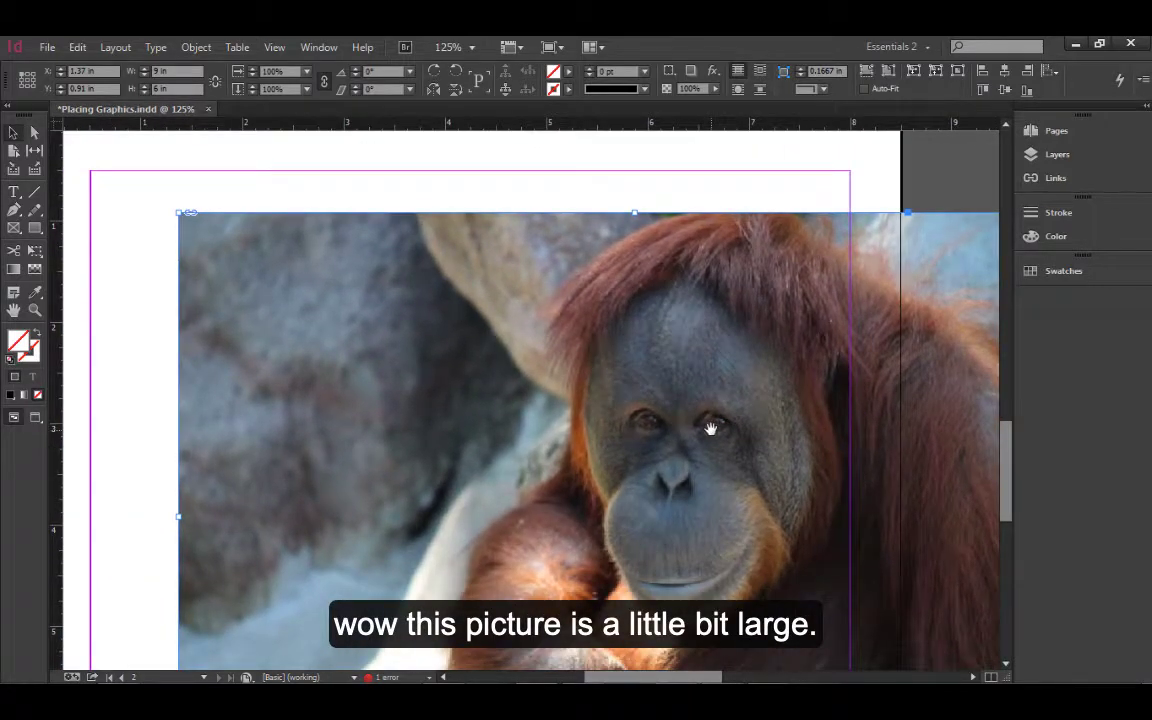
{"action": "key", "text": "Delete"}
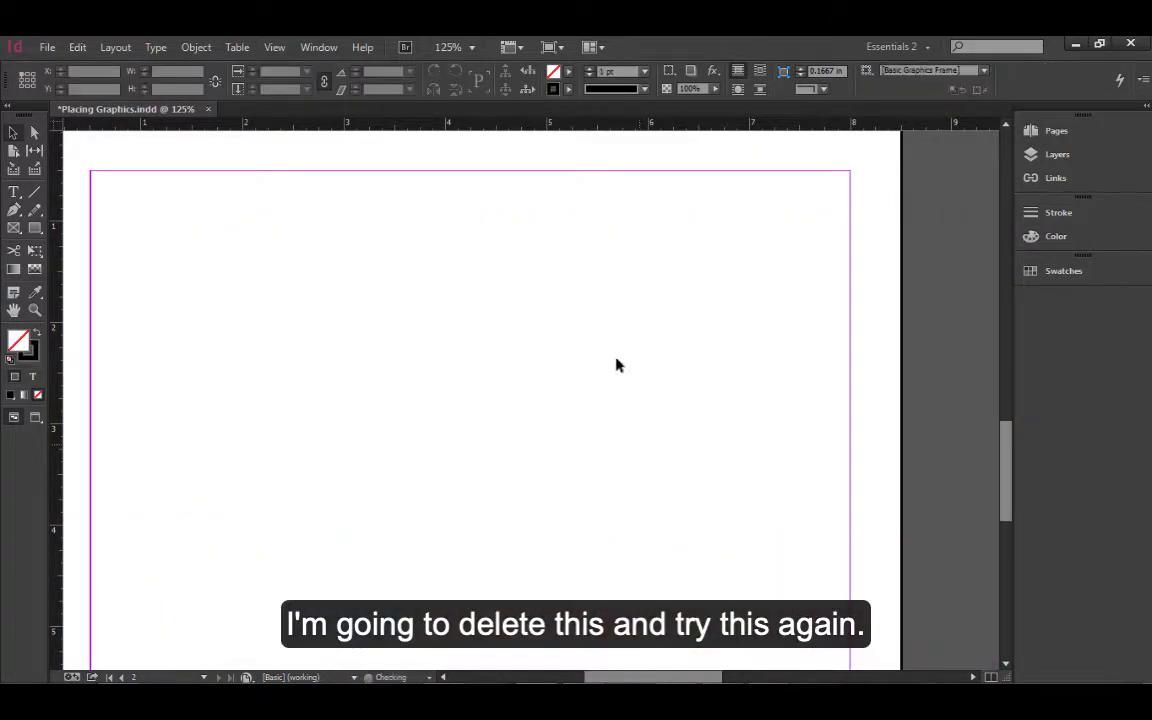
- Place IMG_0090.JPG inside the page margins in a frame about 4.68 in wide and 3.12 in high
{"action": "left_click", "coordinate": [47, 47]}
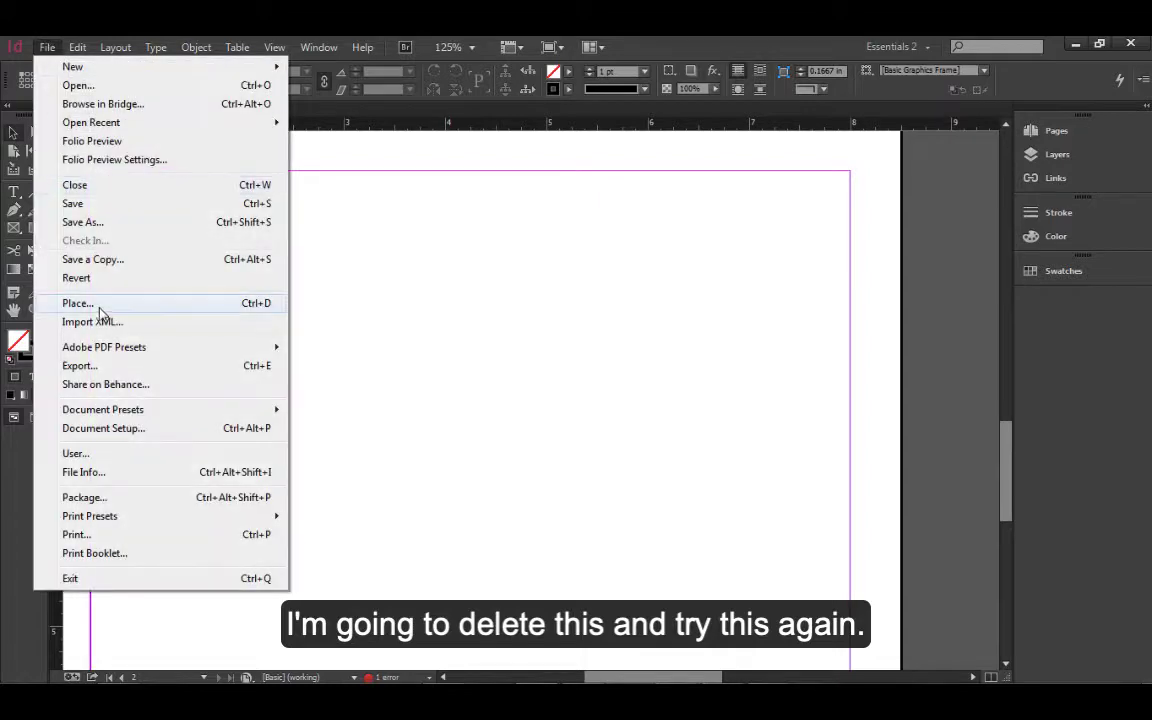
{"action": "left_click", "coordinate": [100, 303]}
{"action": "left_click", "coordinate": [448, 385]}
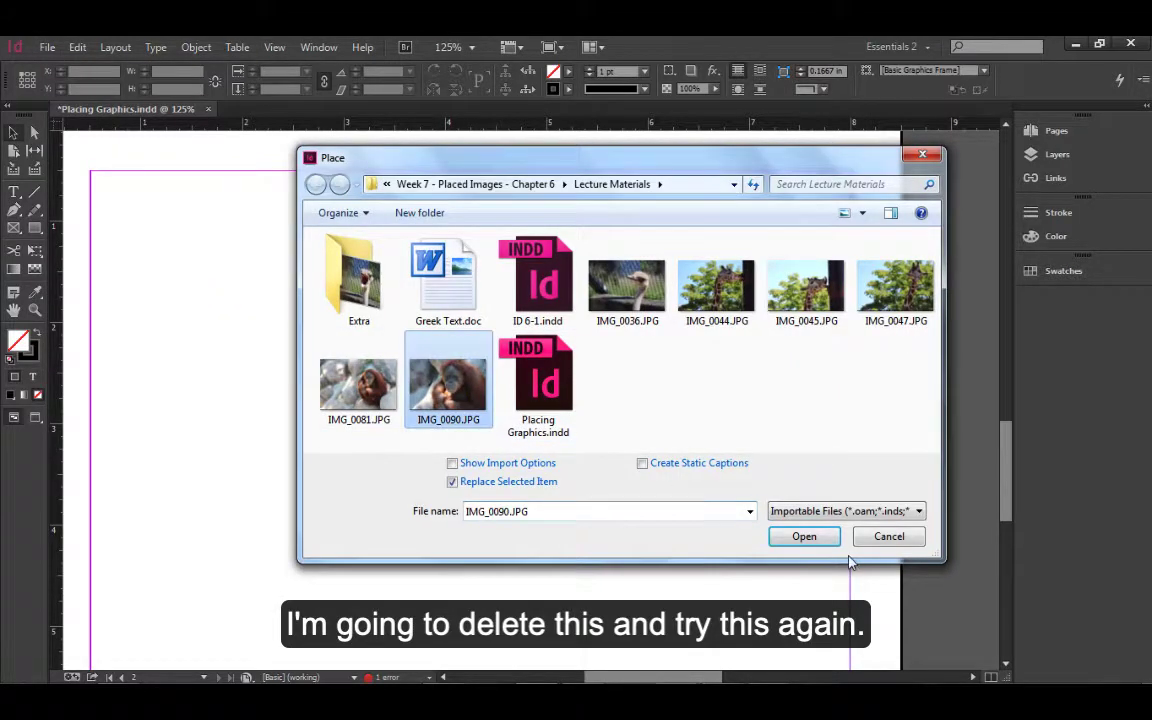
{"action": "left_click", "coordinate": [804, 537]}
{"action": "left_click_drag", "start_coordinate": [195, 226], "coordinate": [668, 540]}
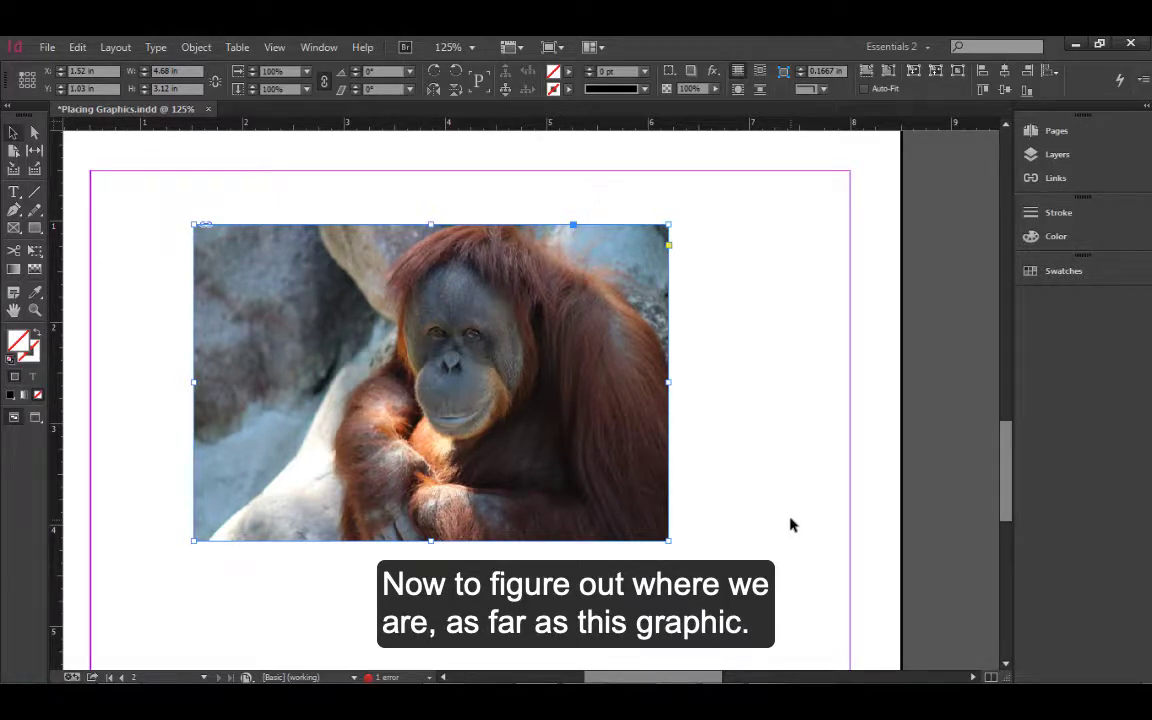
- Examine the link information of the placed orangutan image and try to edit its original file
{"action": "double_click", "coordinate": [390, 362]}
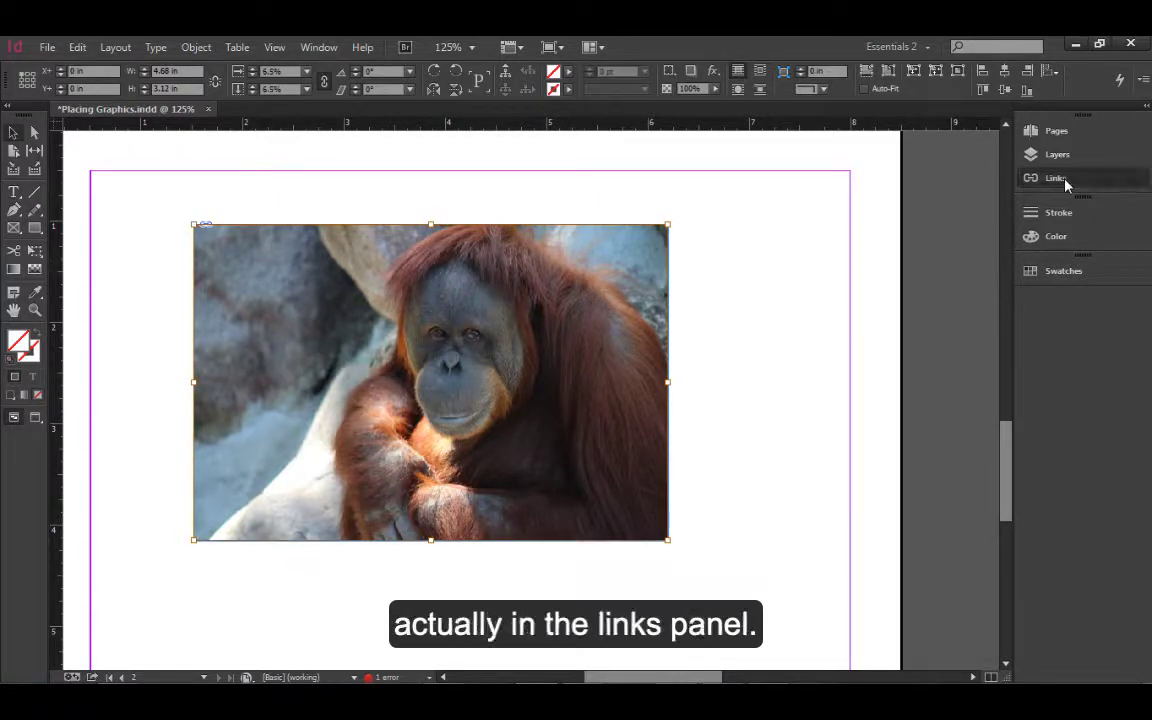
{"action": "left_click", "coordinate": [1056, 178]}
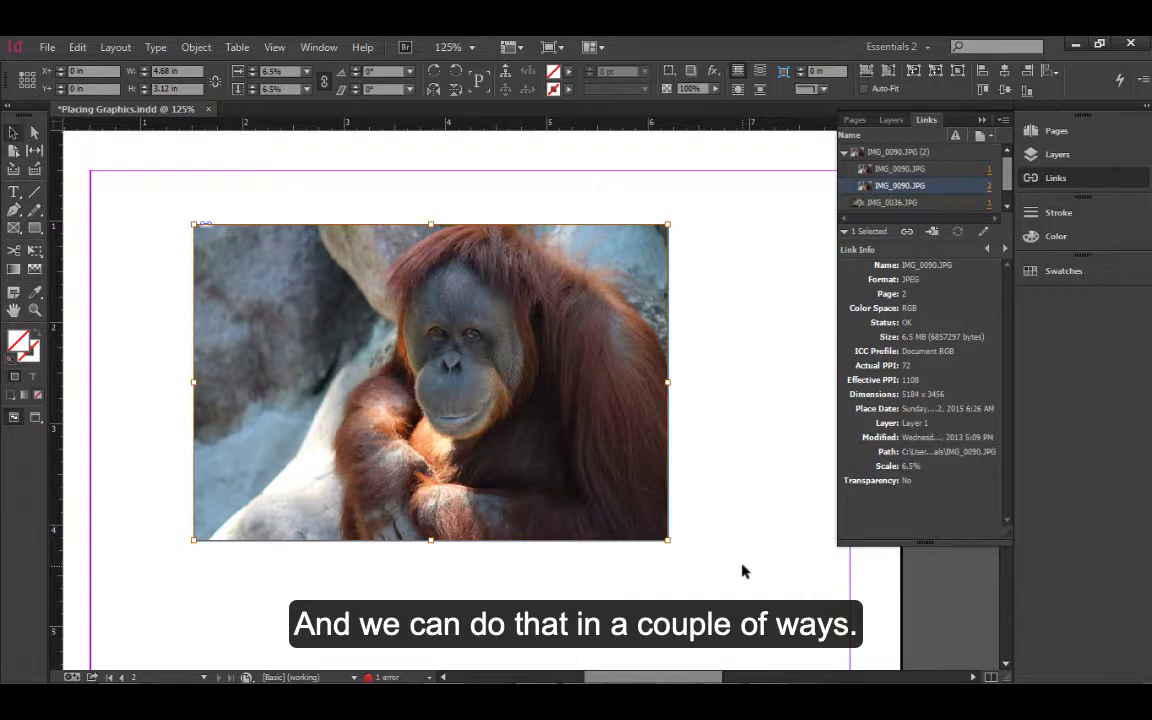
{"action": "left_click", "coordinate": [987, 234]}
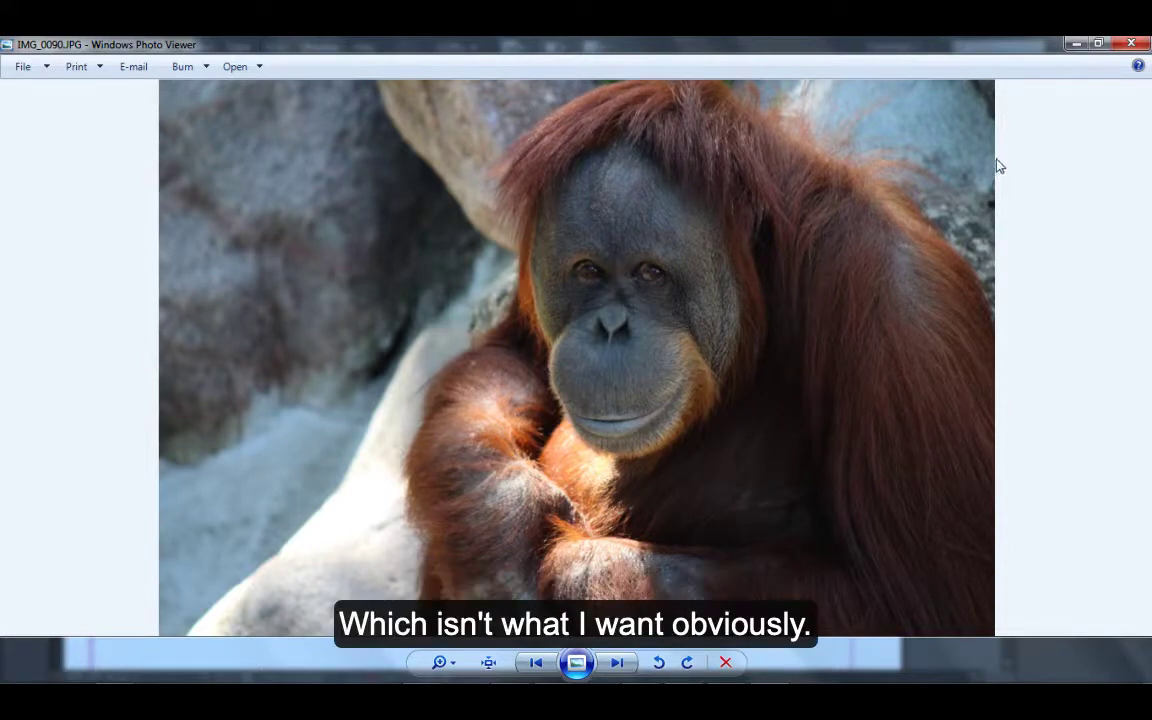
{"action": "left_click", "coordinate": [1130, 46]}
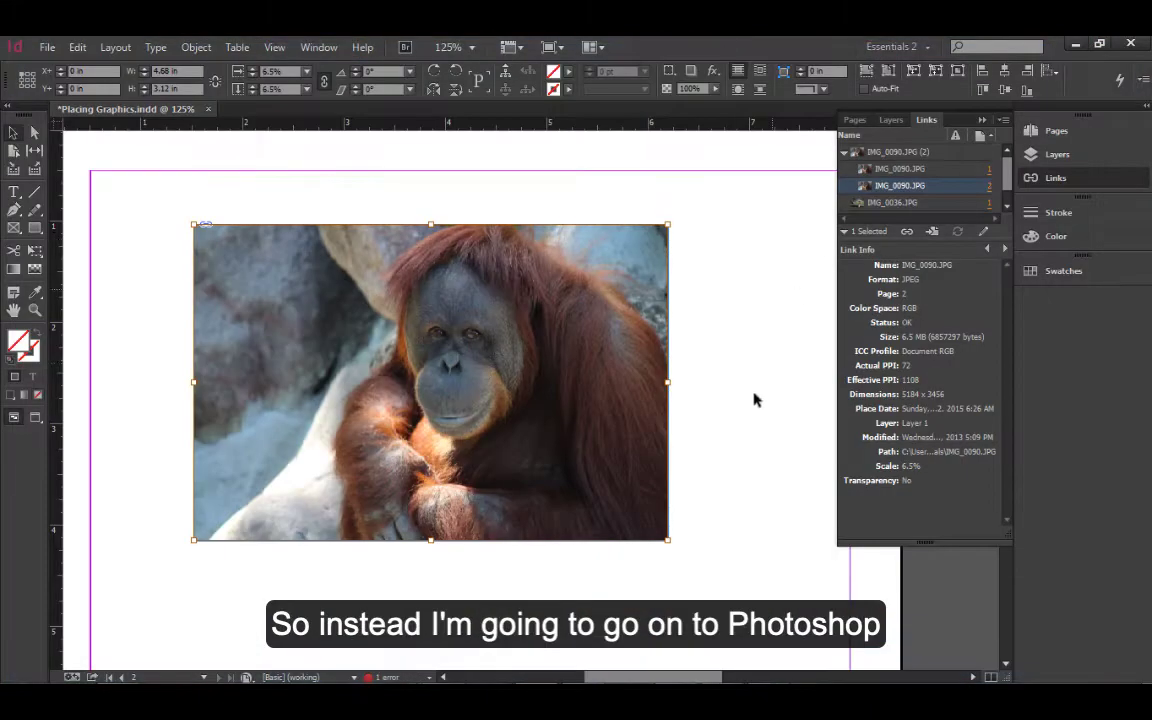
- Switch to Photoshop and open IMG_0090.JPG from the Lecture Materials folder
{"action": "mouse_move", "coordinate": [567, 680]}
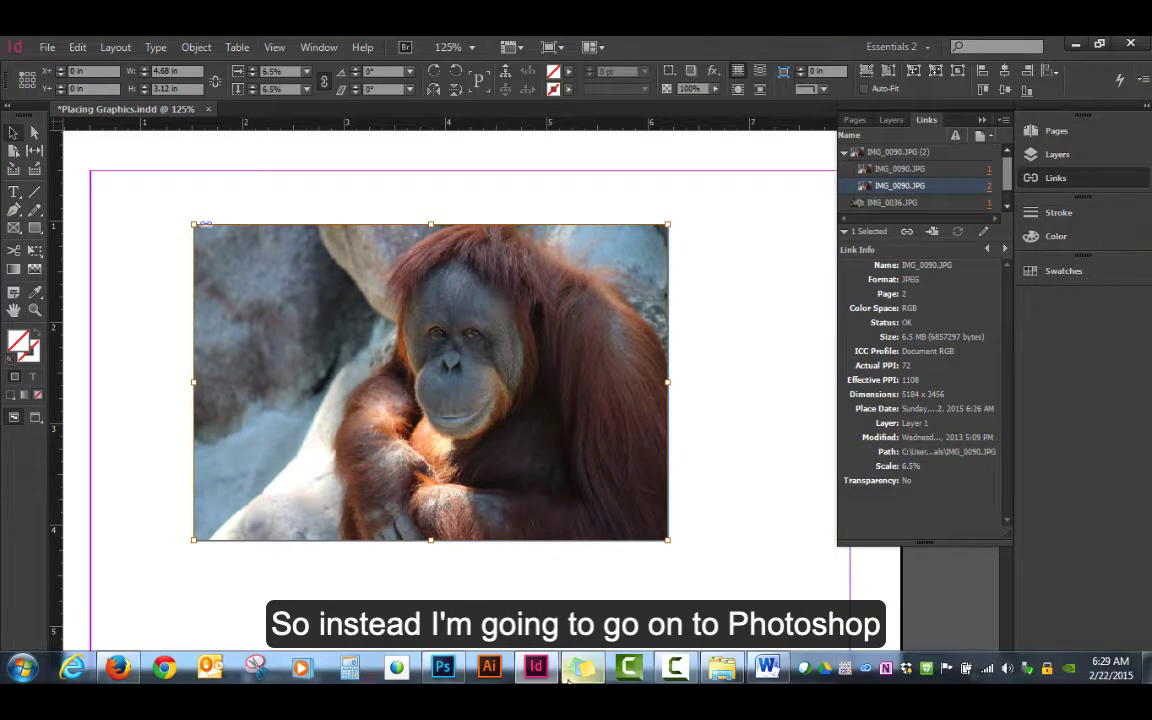
{"action": "left_click", "coordinate": [443, 667]}
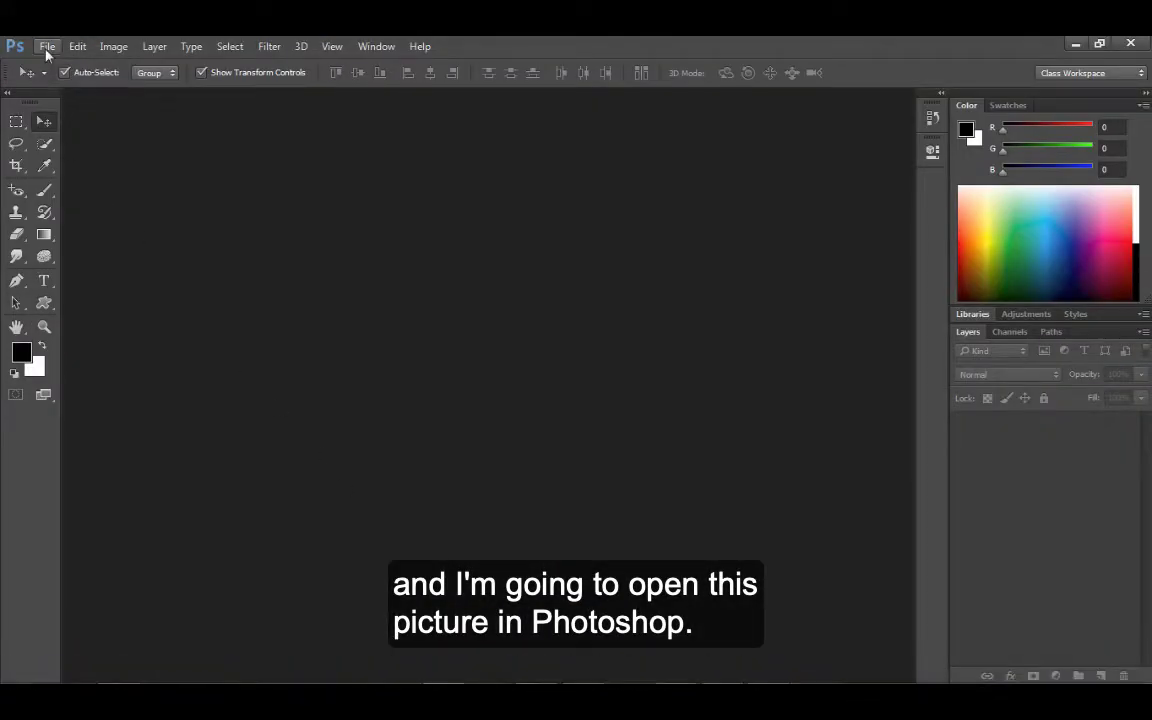
{"action": "left_click", "coordinate": [46, 46]}
{"action": "left_click", "coordinate": [58, 80]}
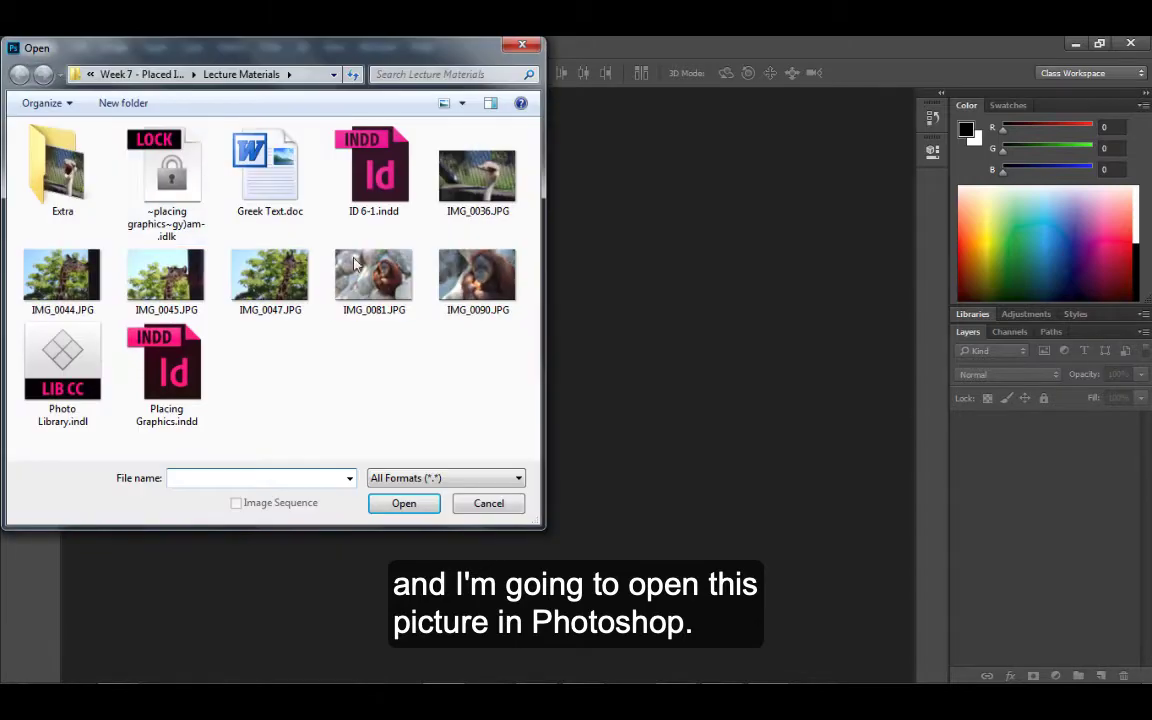
{"action": "left_click", "coordinate": [477, 278]}
{"action": "left_click", "coordinate": [404, 503]}
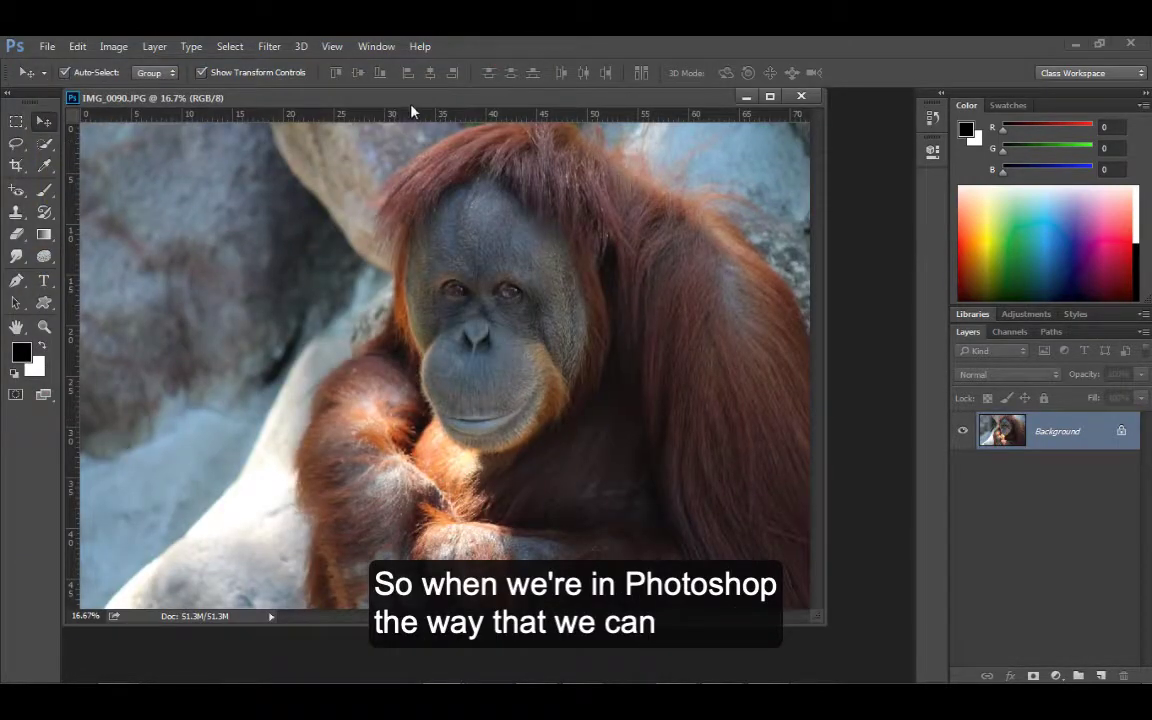
{"action": "left_click_drag", "start_coordinate": [411, 105], "coordinate": [420, 118]}
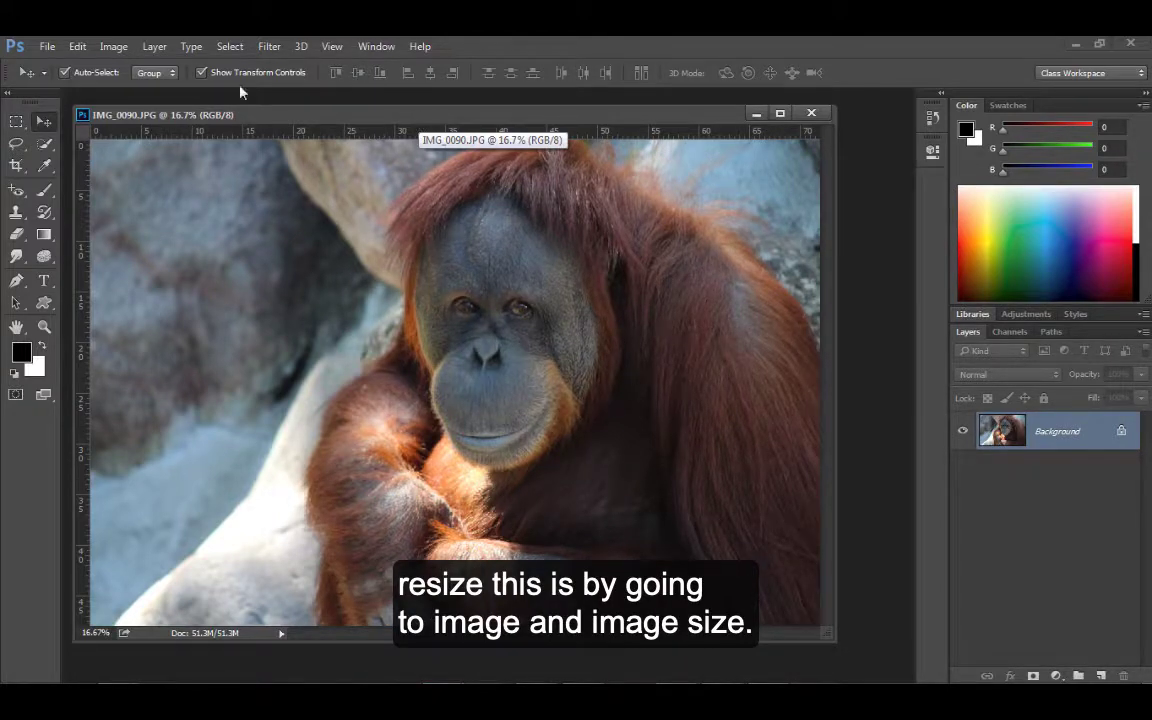
- Open the Image Size settings and centre the preview on the orangutan's eyes at 50% zoom
{"action": "left_click", "coordinate": [114, 47]}
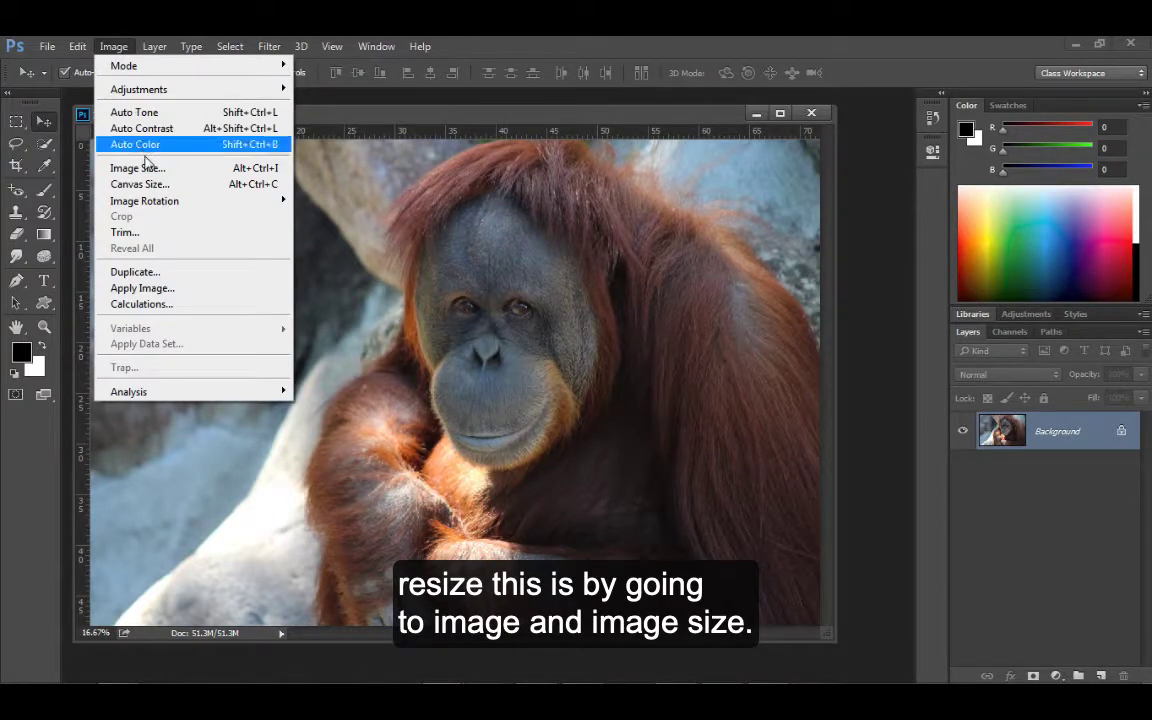
{"action": "left_click", "coordinate": [132, 166]}
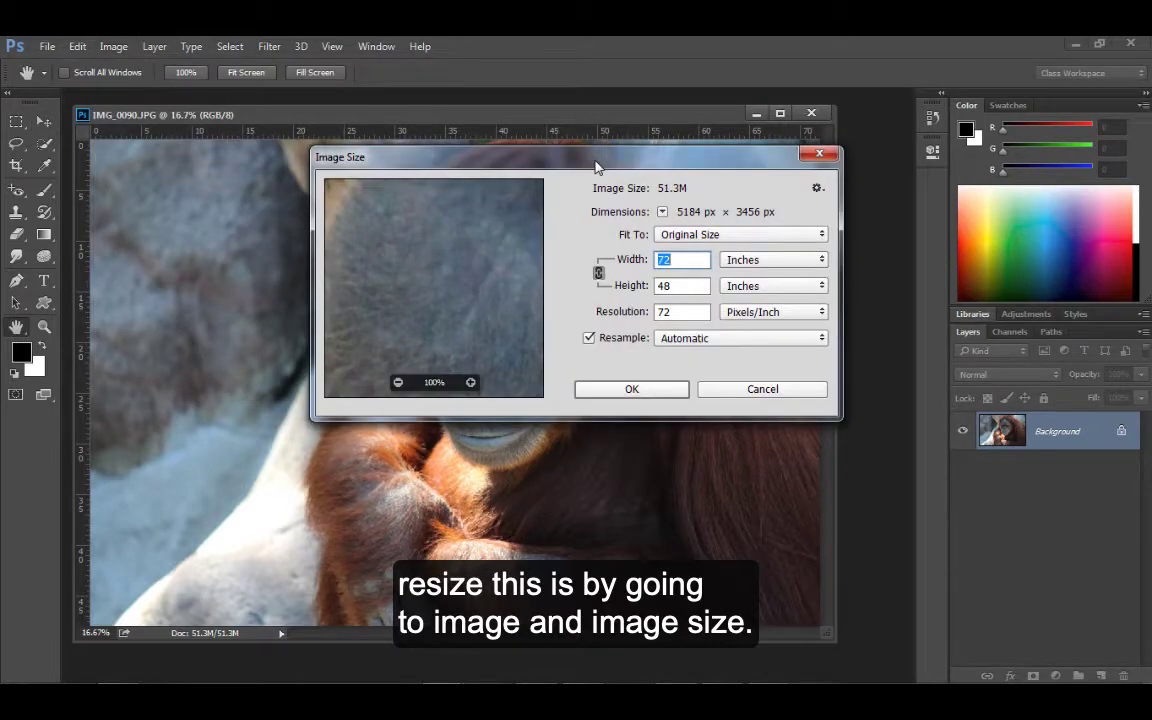
{"action": "left_click_drag", "start_coordinate": [560, 157], "coordinate": [447, 270]}
{"action": "left_click", "coordinate": [285, 496]}
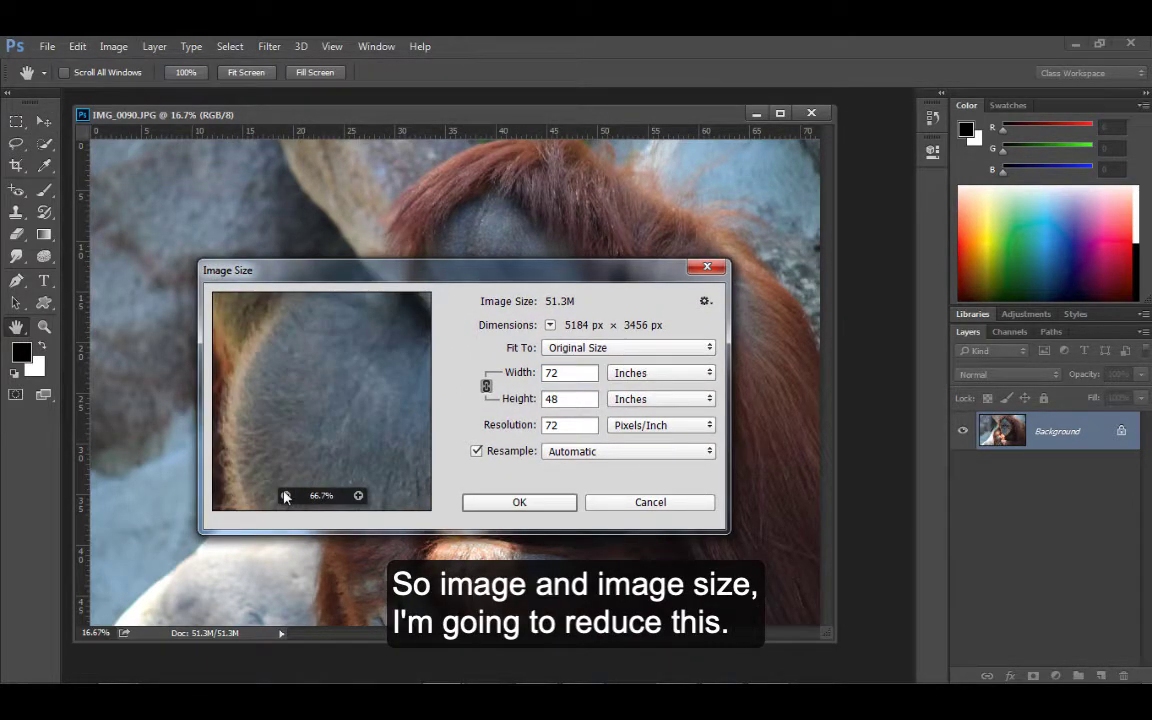
{"action": "left_click_drag", "start_coordinate": [295, 450], "coordinate": [348, 450]}
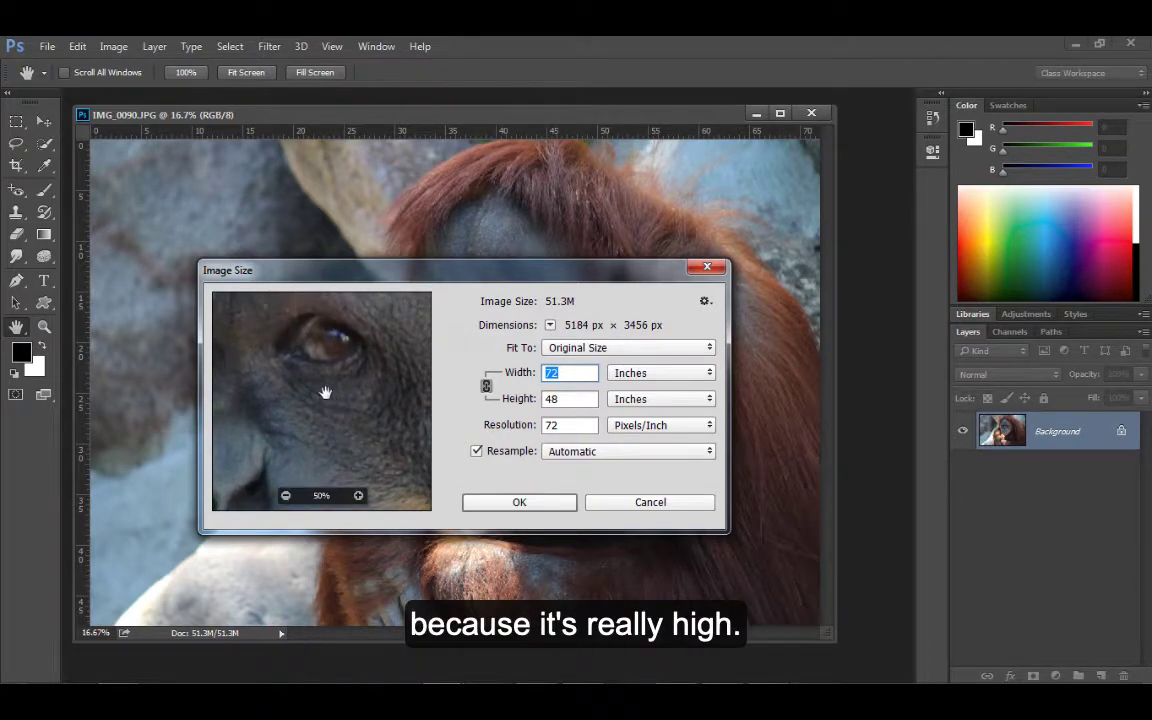
{"action": "left_click_drag", "start_coordinate": [326, 391], "coordinate": [345, 411]}
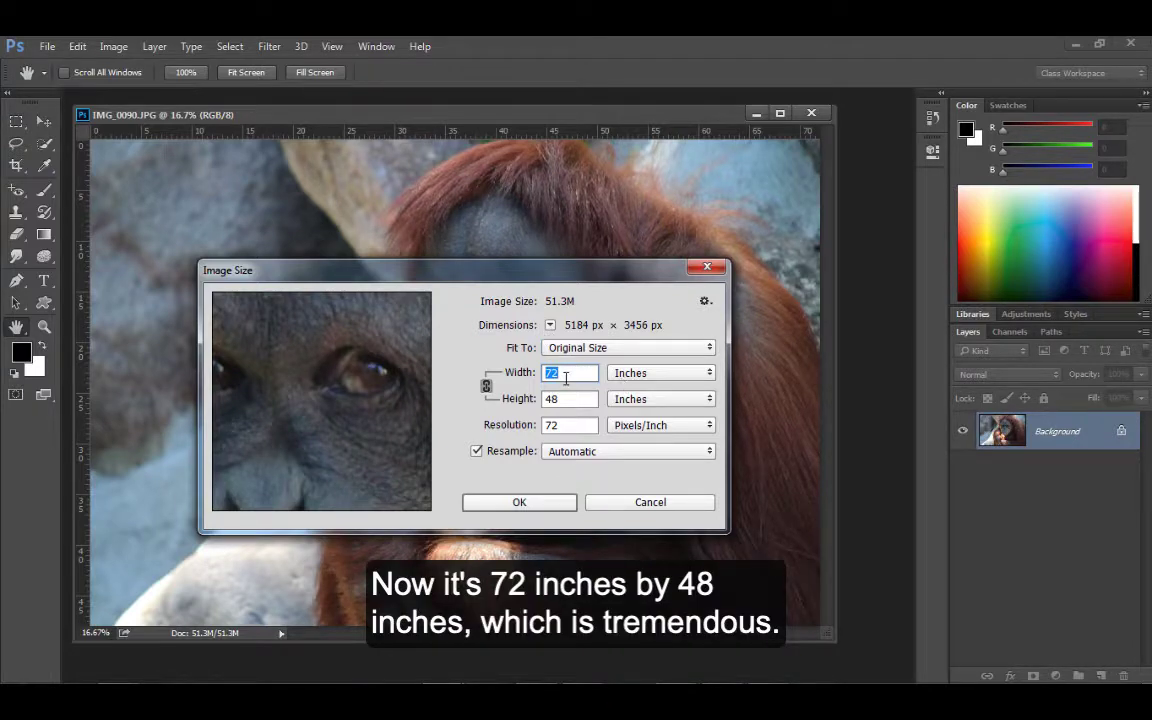
- Show the image dimensions in pixels and set the resolution to 300 pixels/inch
{"action": "left_click", "coordinate": [655, 372]}
{"action": "left_click", "coordinate": [643, 401]}
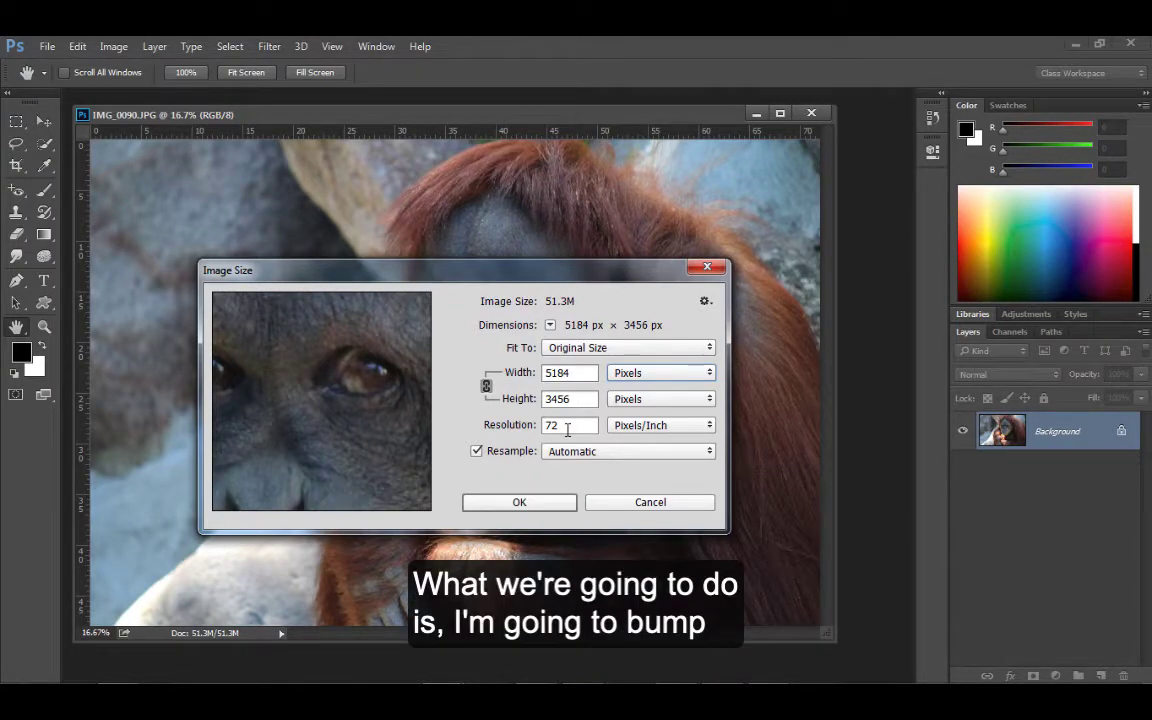
{"action": "double_click", "coordinate": [569, 426]}
{"action": "type", "text": "300"}
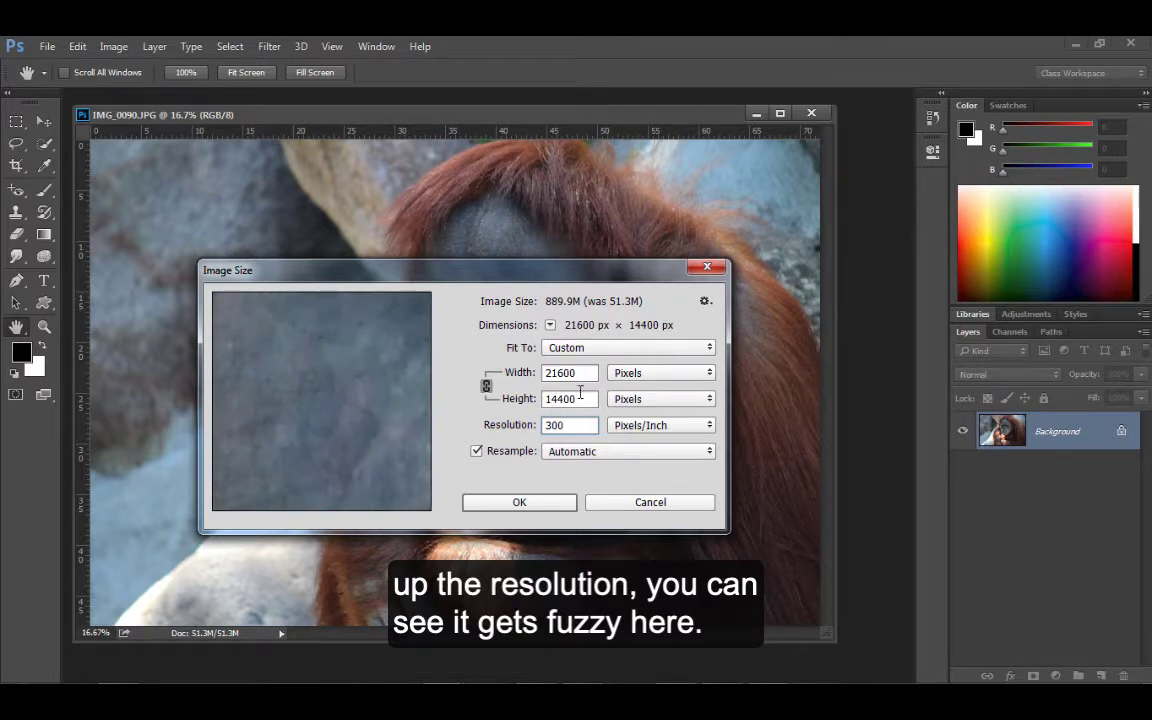
- Change the dimension units to inches, set the image width to 5 inches and apply the resize
{"action": "left_click", "coordinate": [499, 376]}
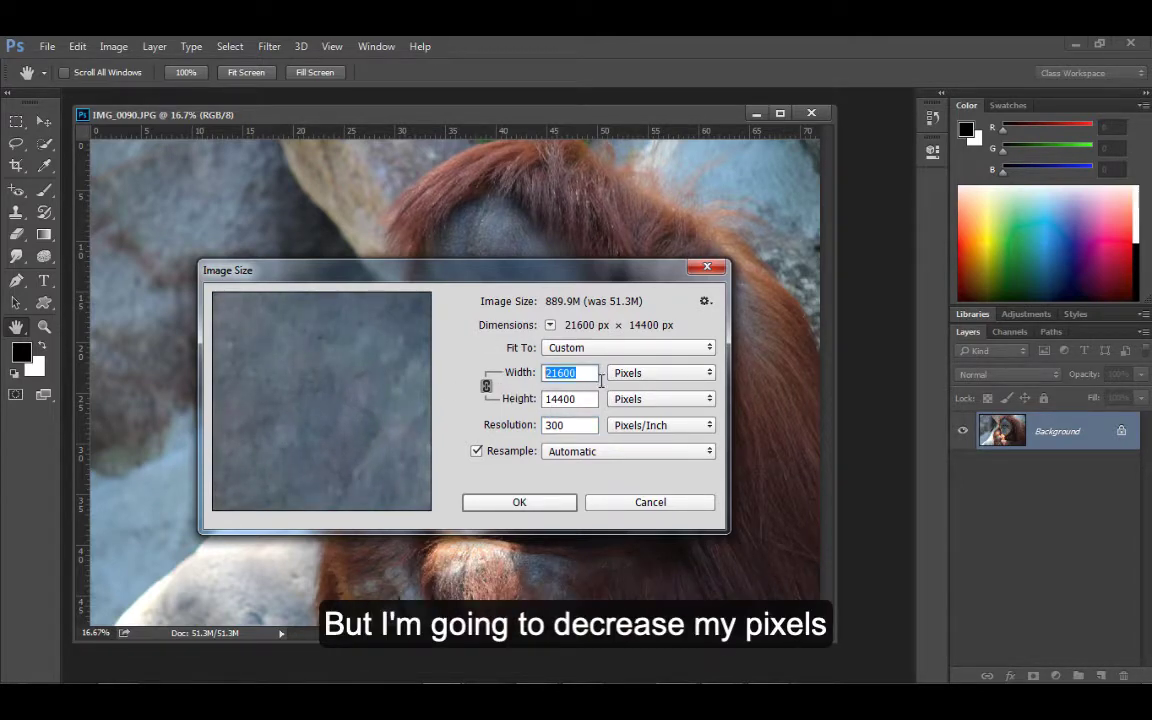
{"action": "left_click", "coordinate": [630, 376]}
{"action": "left_click", "coordinate": [630, 412]}
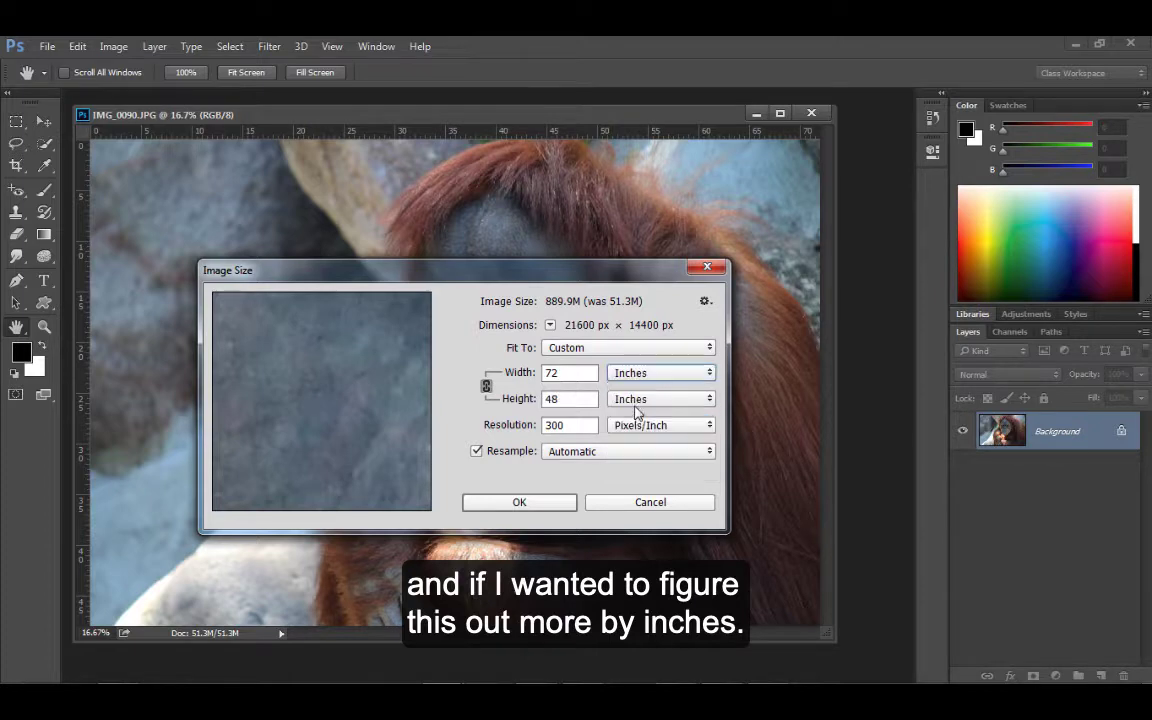
{"action": "type", "text": "4"}
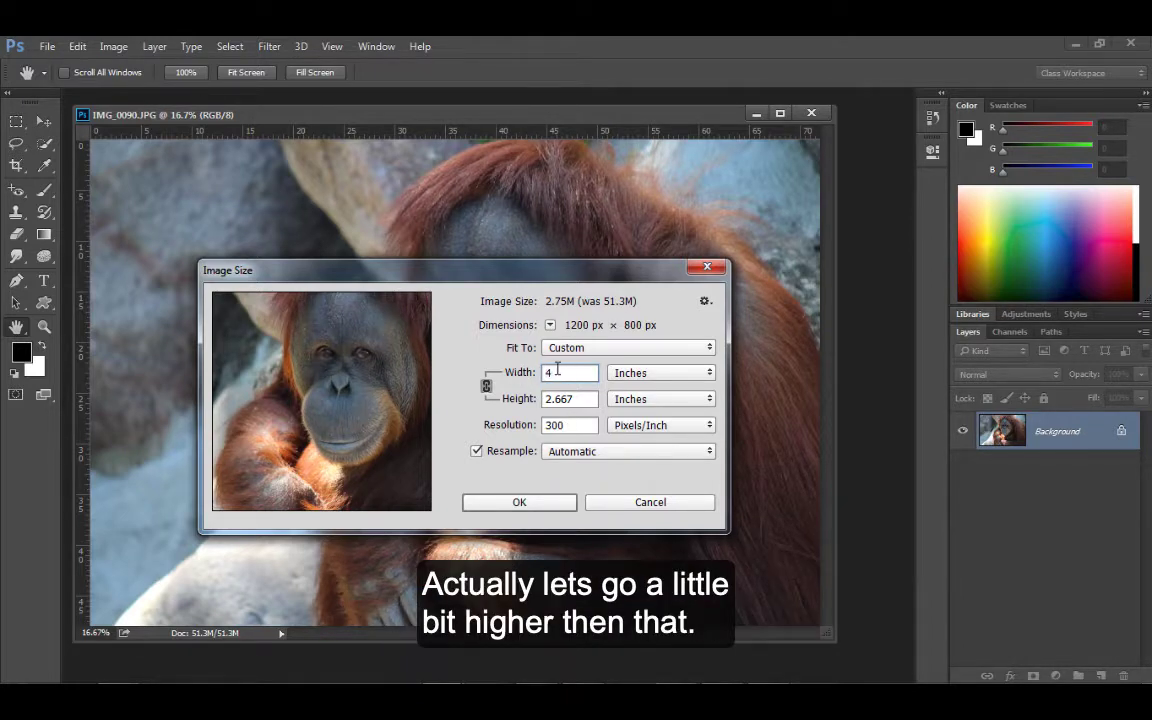
{"action": "double_click", "coordinate": [557, 372]}
{"action": "type", "text": "5"}
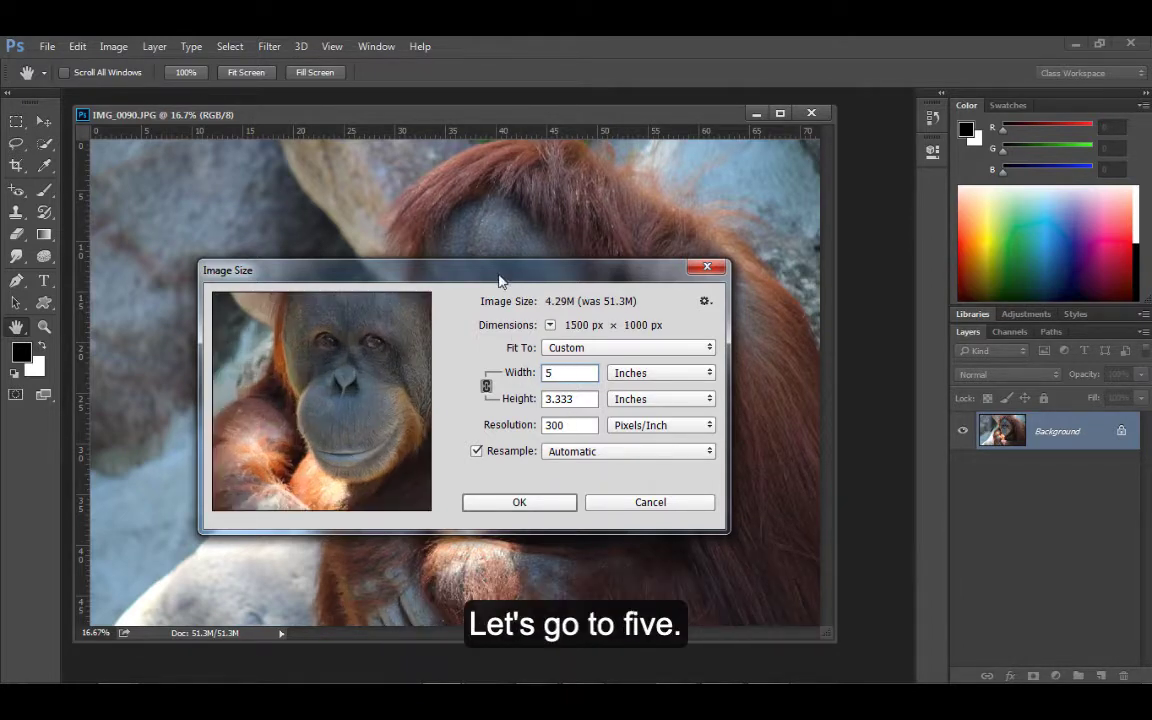
{"action": "left_click", "coordinate": [484, 503]}
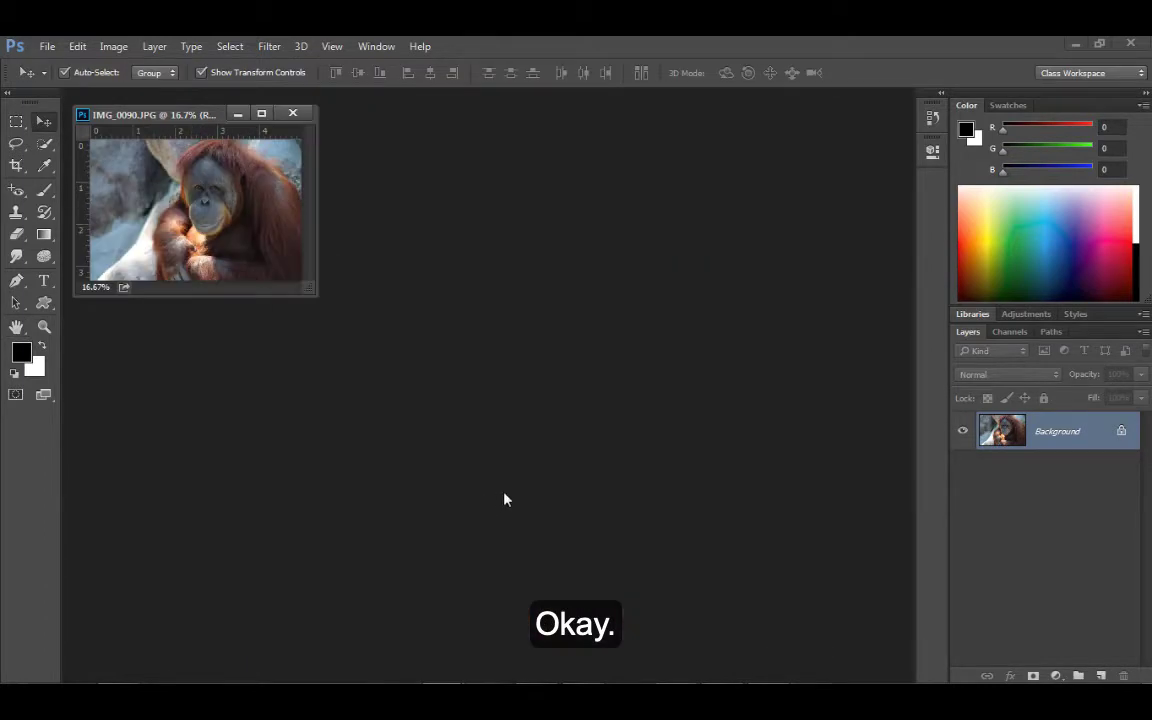
- Save the resized image under the new name IMG_0090.2.jpg with JPEG quality 12 (Maximum) and close it
{"action": "left_click_drag", "start_coordinate": [211, 118], "coordinate": [341, 214]}
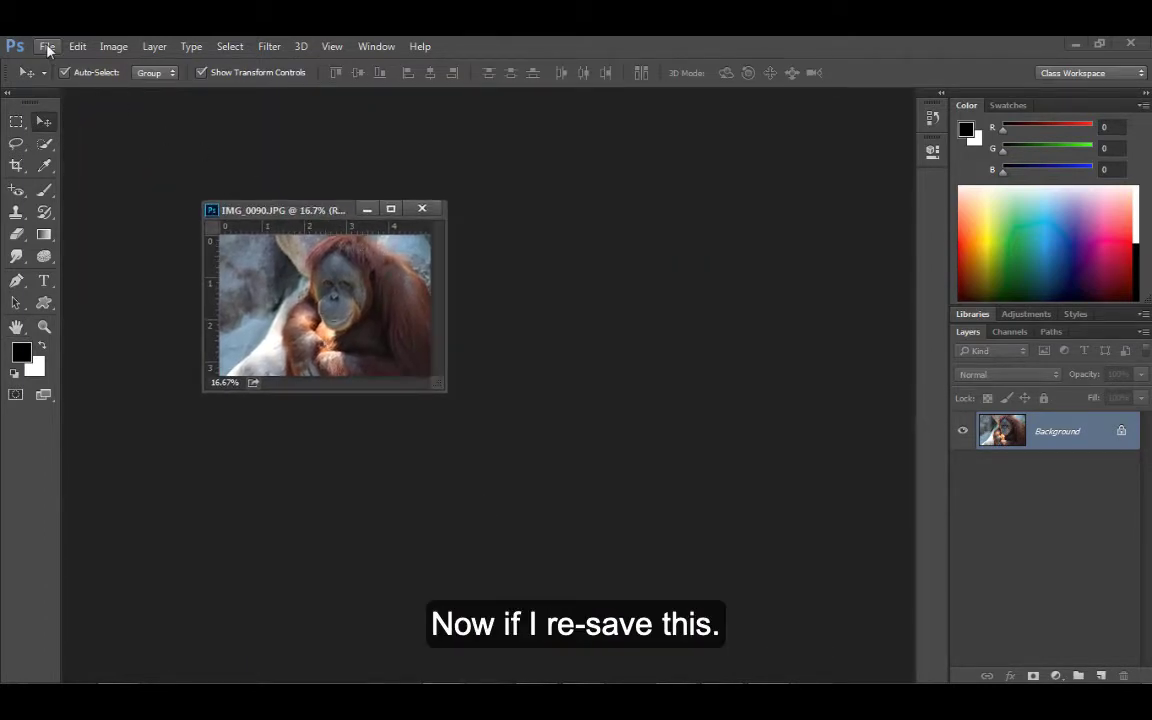
{"action": "left_click", "coordinate": [47, 47]}
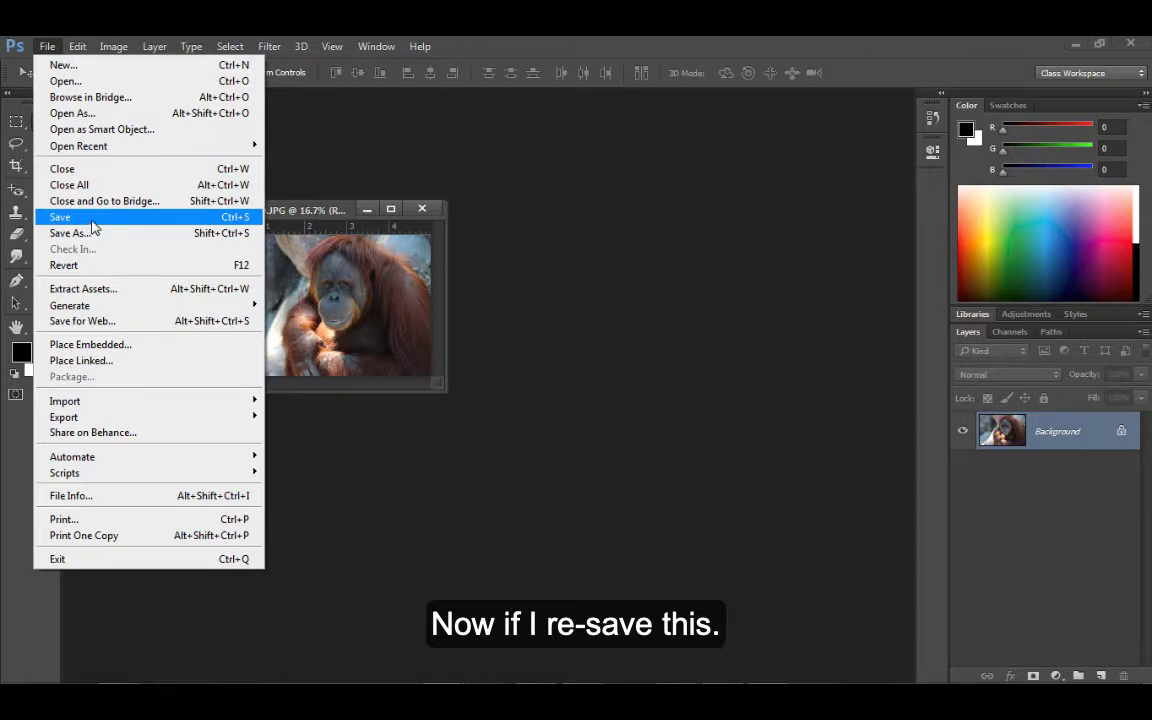
{"action": "left_click", "coordinate": [92, 233]}
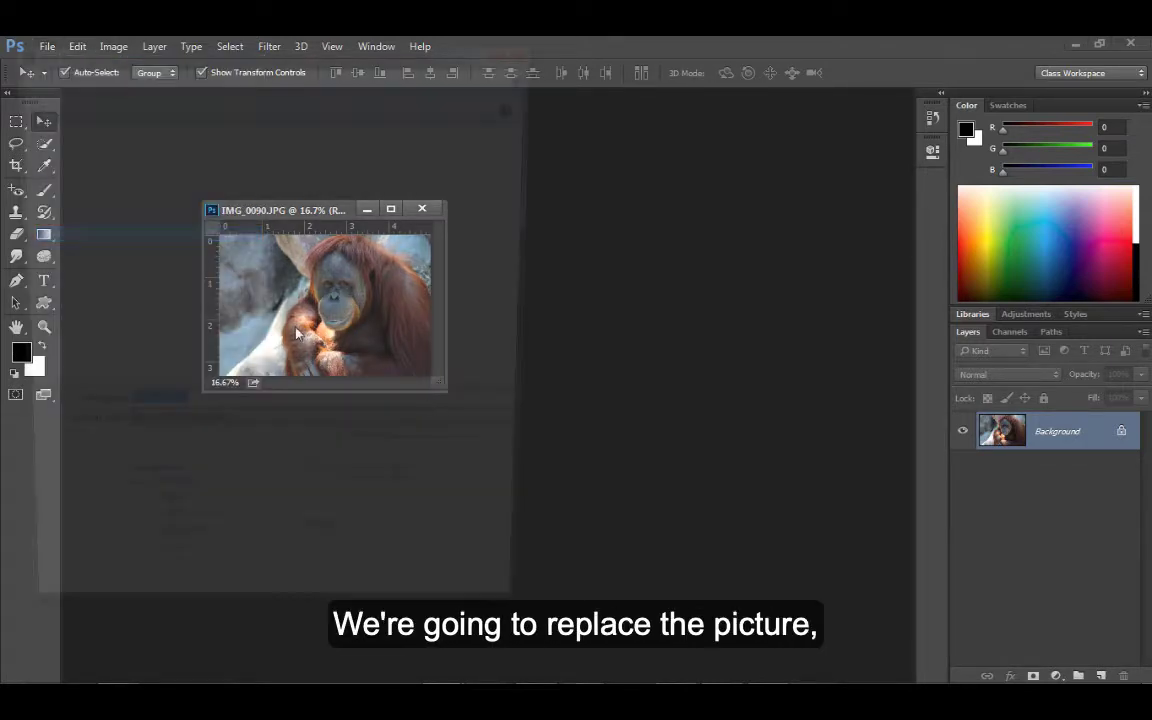
{"action": "left_click", "coordinate": [156, 412]}
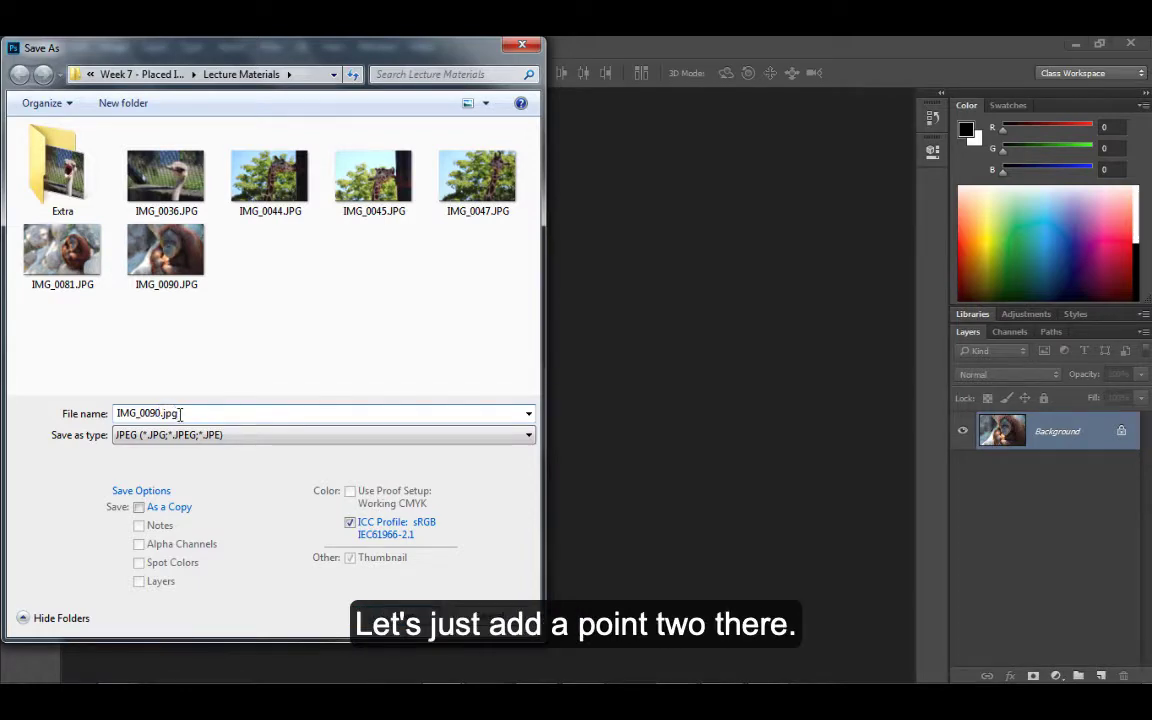
{"action": "type", "text": ".2"}
{"action": "key", "text": "Return"}
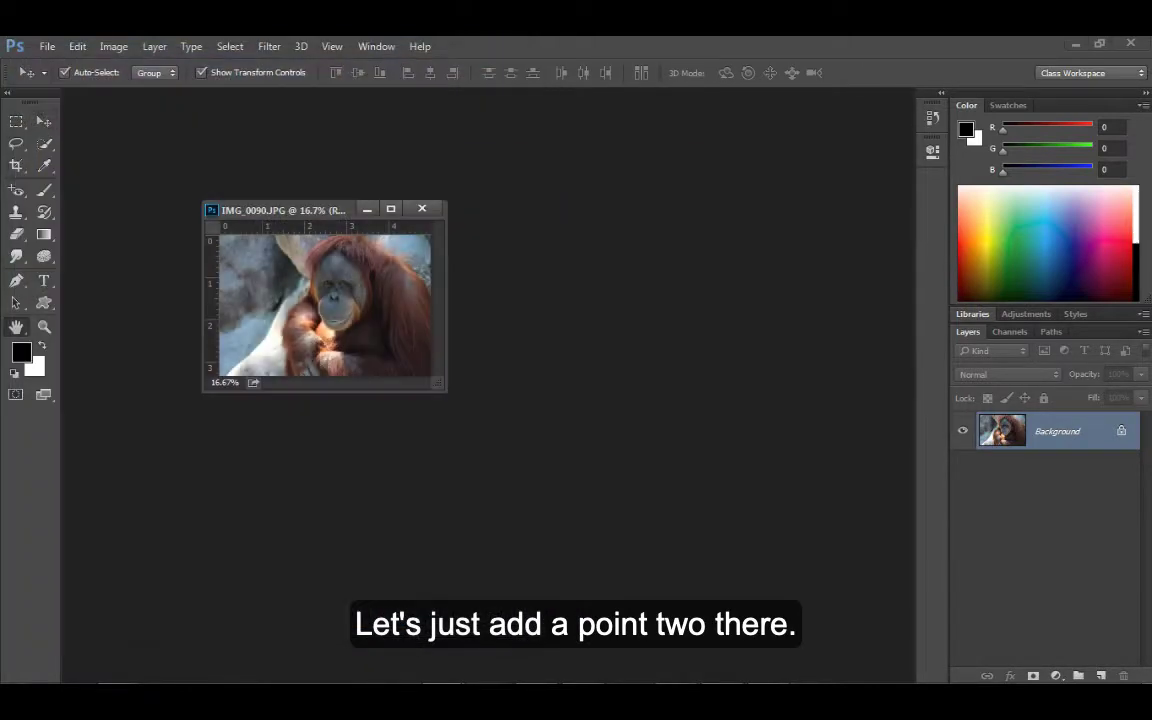
{"action": "left_click_drag", "start_coordinate": [603, 276], "coordinate": [617, 271]}
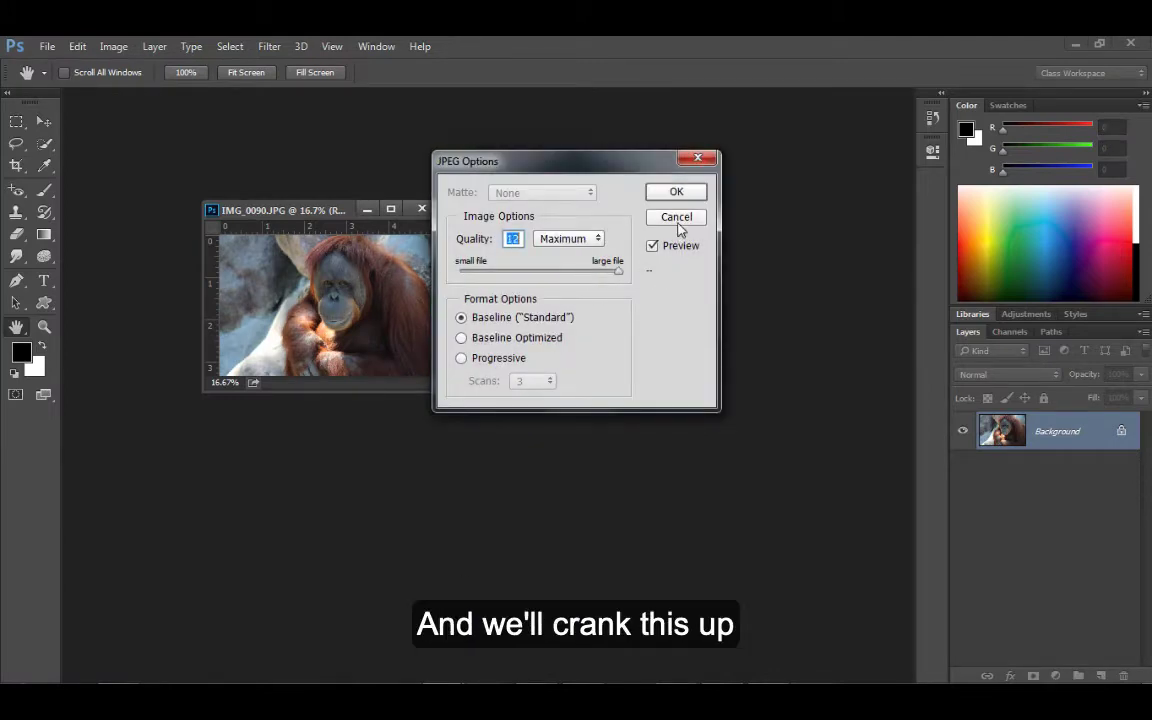
{"action": "left_click", "coordinate": [676, 192]}
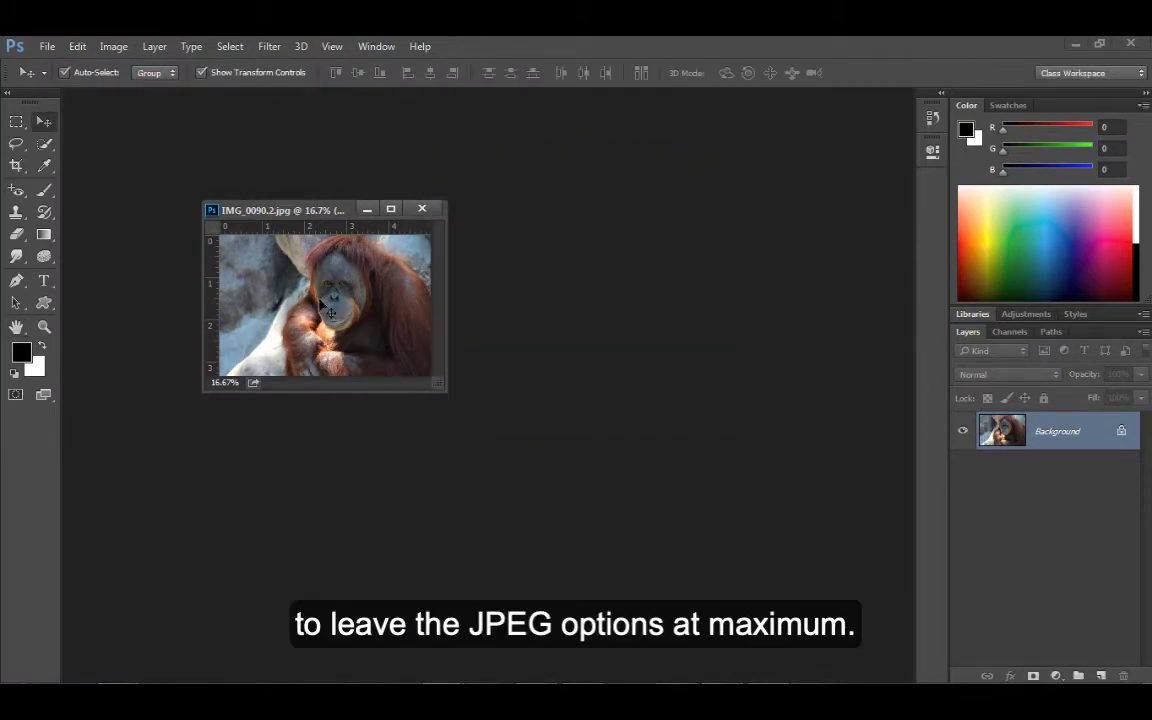
{"action": "left_click", "coordinate": [422, 210]}
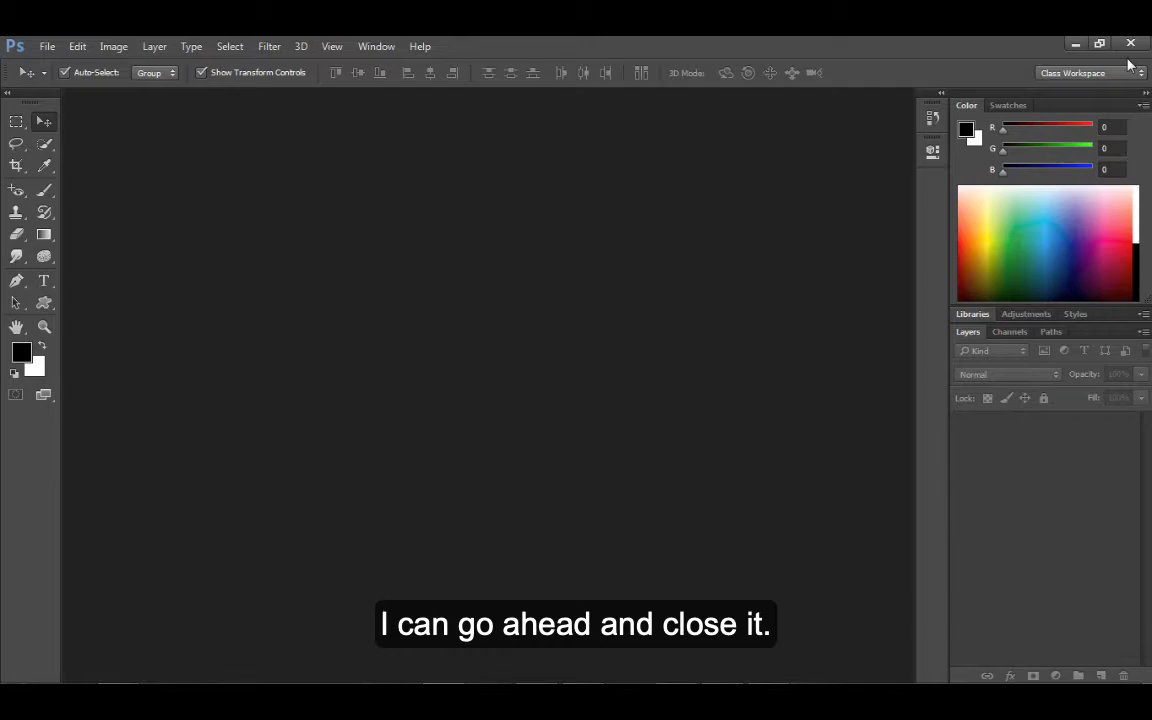
- Switch back to InDesign and delete the orangutan photo from its frame on page 2, keeping the frame
{"action": "left_click", "coordinate": [1075, 44]}
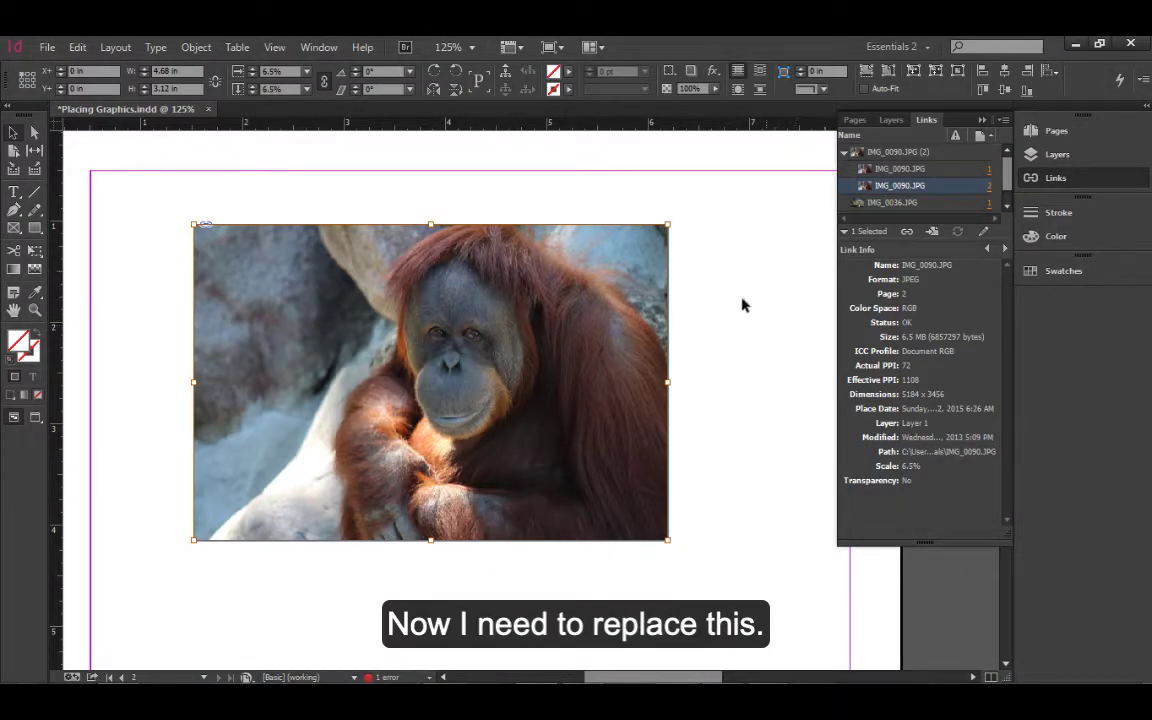
{"action": "right_click", "coordinate": [505, 344]}
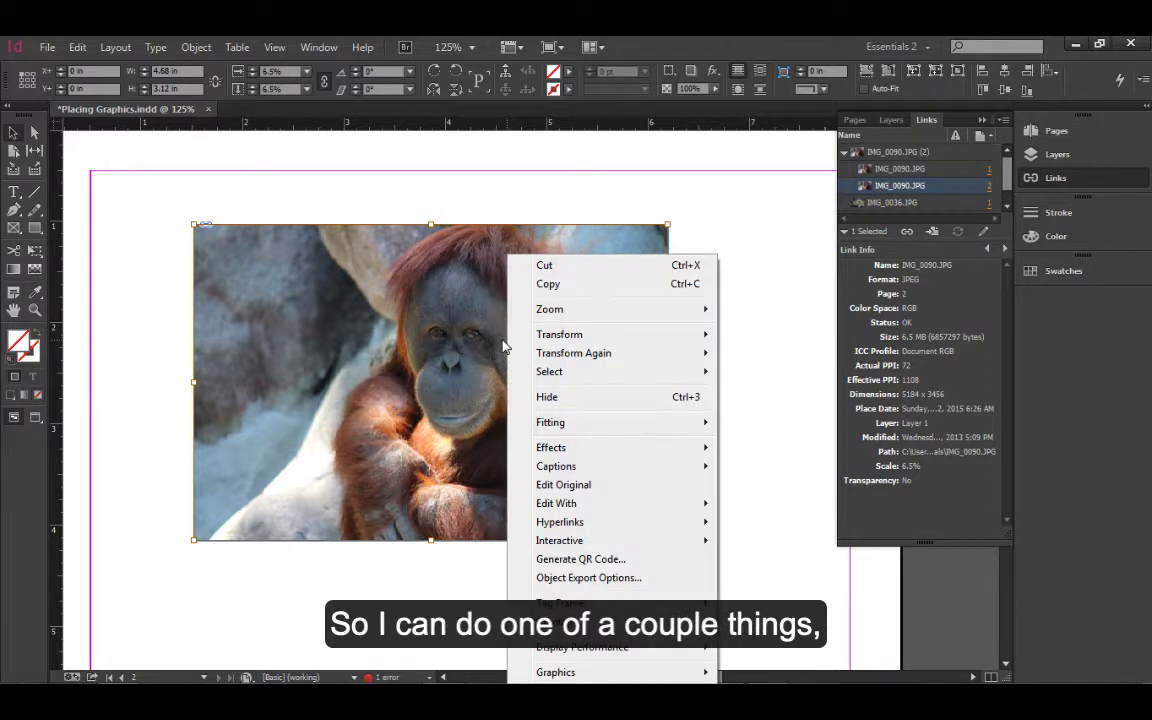
{"action": "left_click", "coordinate": [557, 209]}
{"action": "left_click", "coordinate": [162, 185]}
{"action": "left_click", "coordinate": [34, 131]}
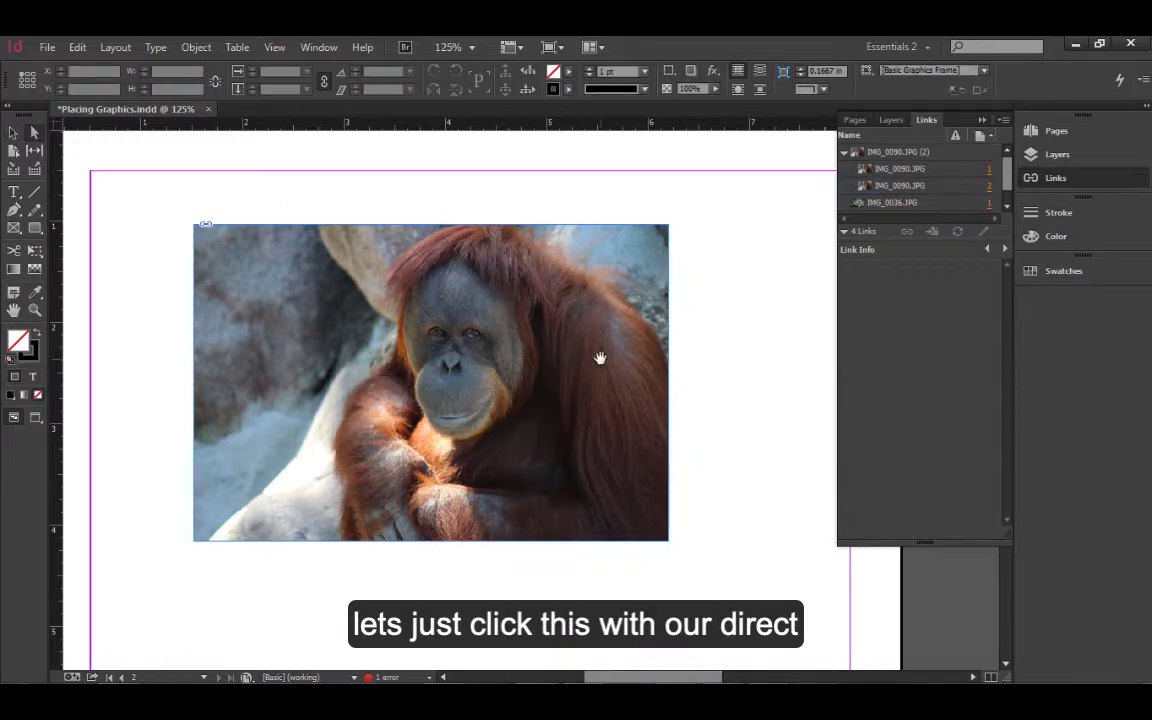
{"action": "left_click", "coordinate": [445, 331]}
{"action": "key", "text": "Delete"}
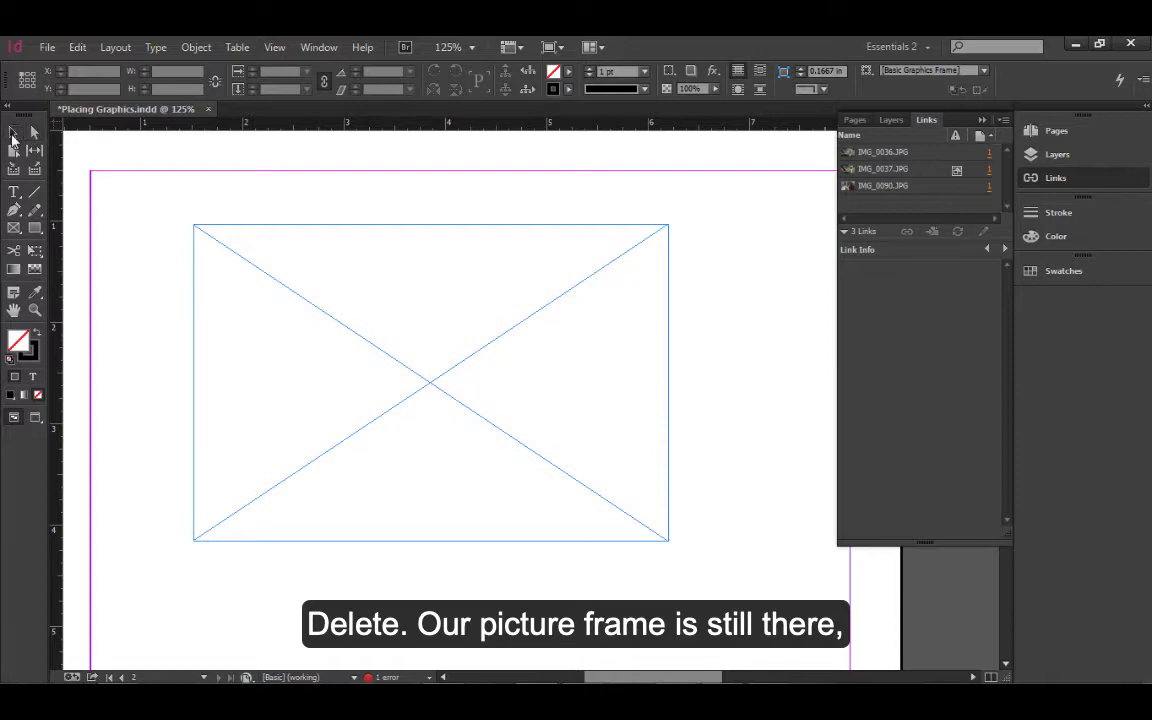
- Place IMG_0090.2.jpg from the Lecture Materials folder into the empty graphics frame
{"action": "left_click", "coordinate": [13, 132]}
{"action": "left_click_drag", "start_coordinate": [253, 176], "coordinate": [305, 264]}
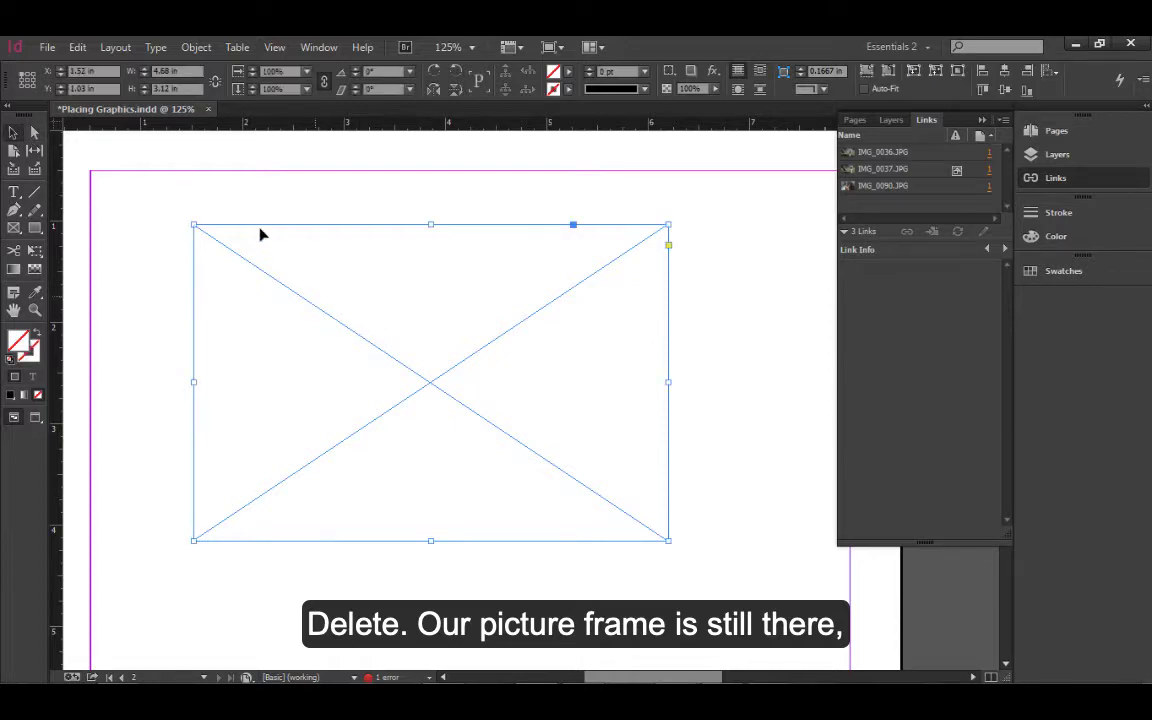
{"action": "left_click", "coordinate": [47, 47]}
{"action": "left_click", "coordinate": [118, 306]}
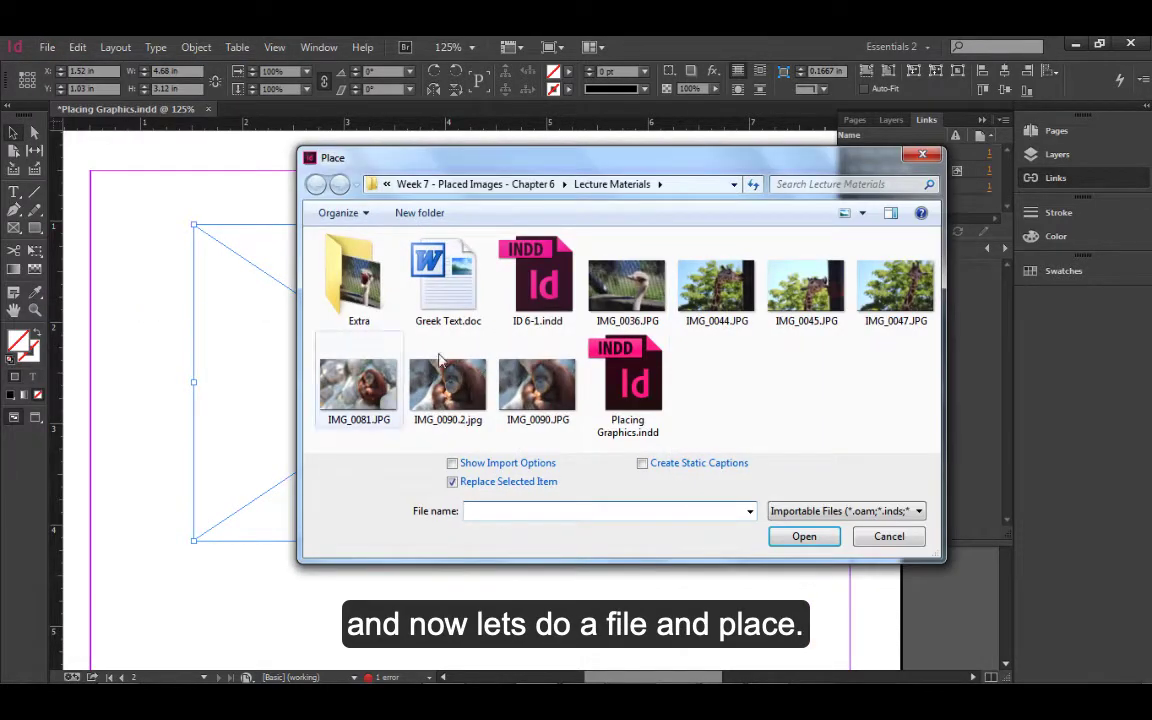
{"action": "left_click", "coordinate": [447, 385]}
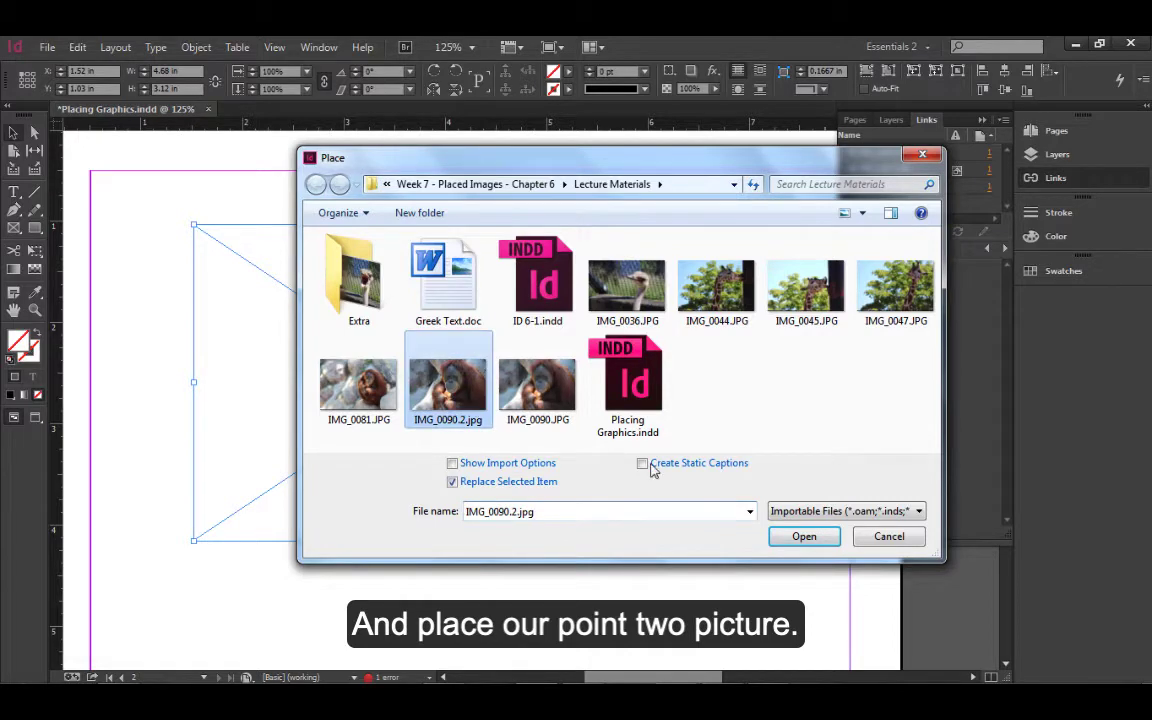
{"action": "left_click", "coordinate": [804, 537]}
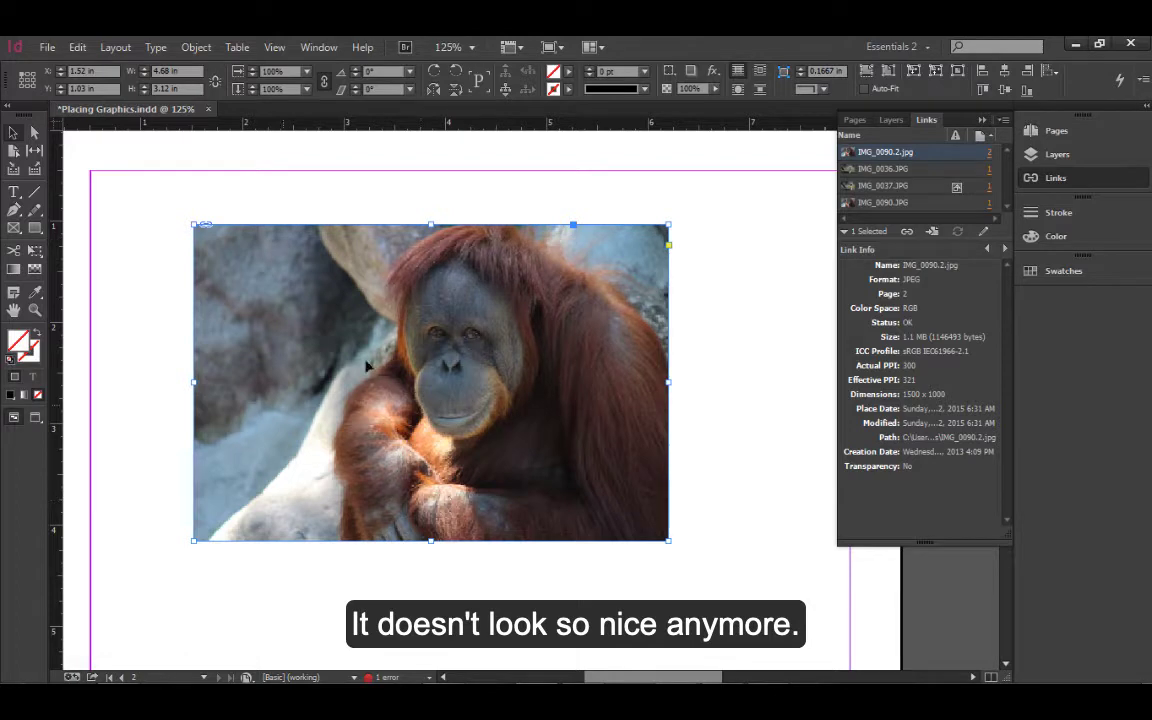
- Set the display performance of the placed orangutan photo to High Quality Display
{"action": "right_click", "coordinate": [437, 421]}
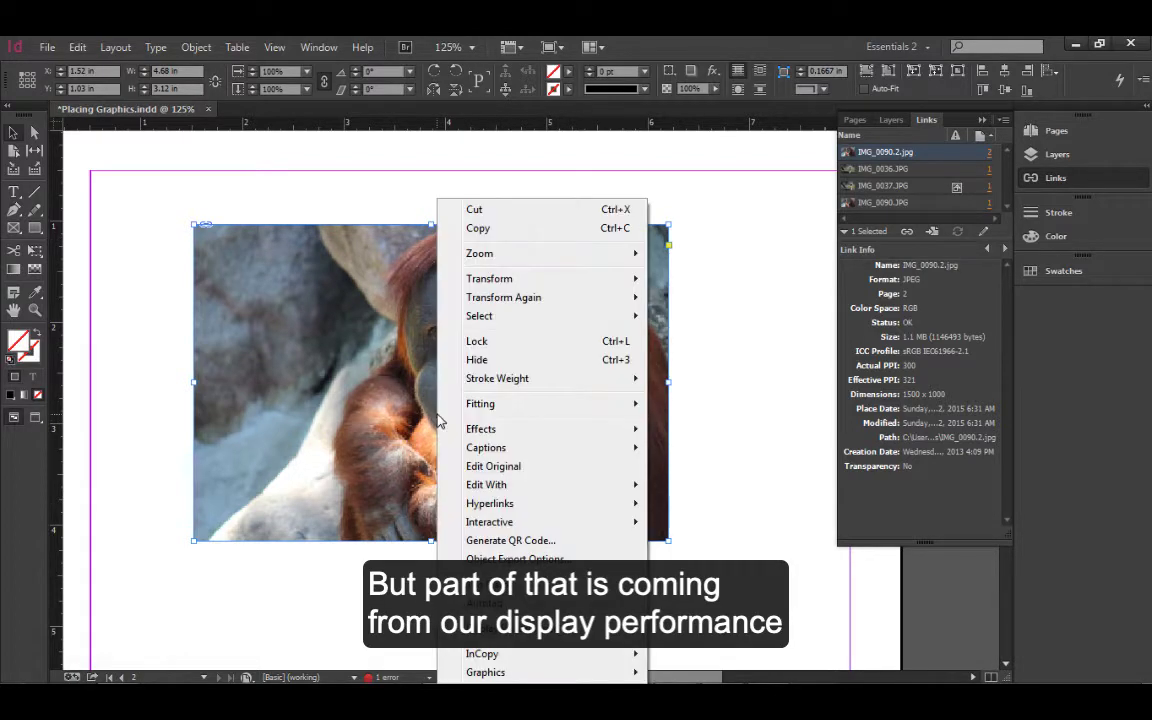
{"action": "mouse_move", "coordinate": [520, 585]}
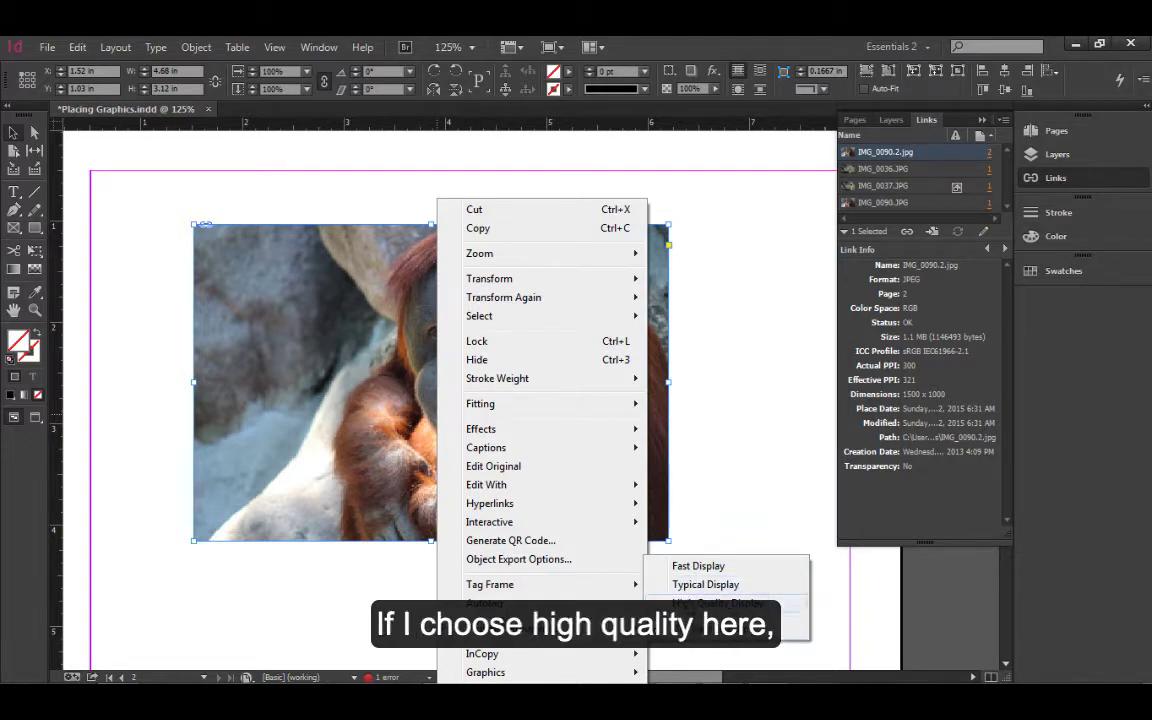
{"action": "left_click", "coordinate": [718, 603]}
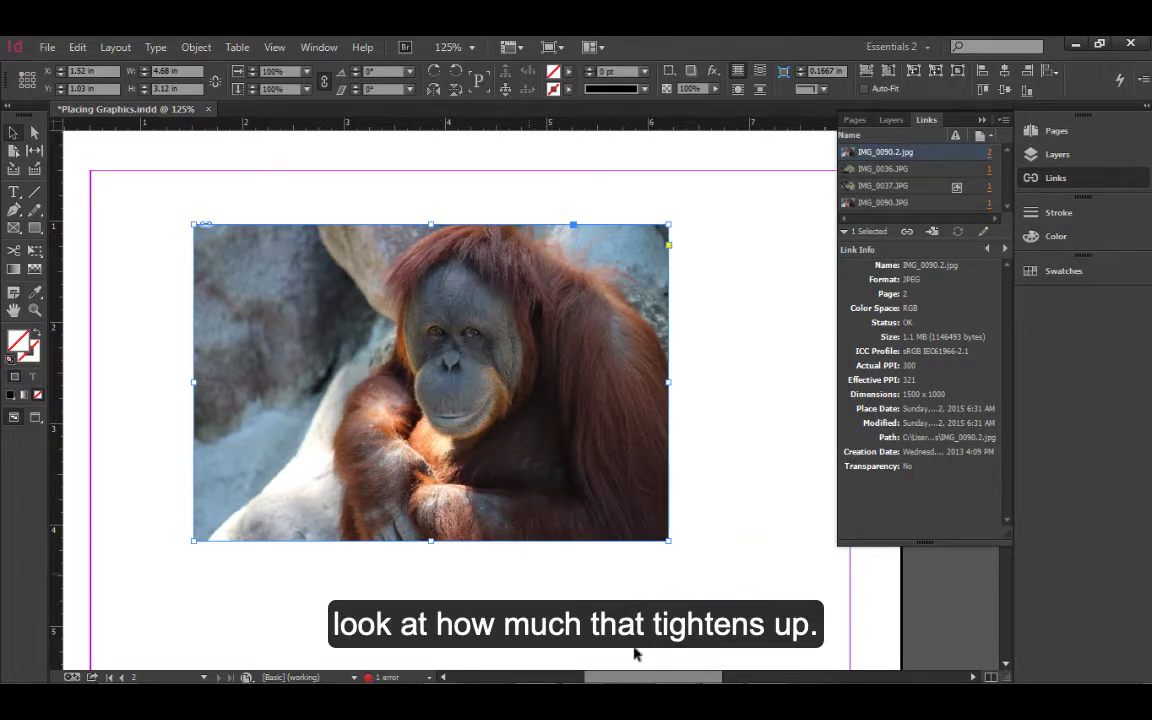